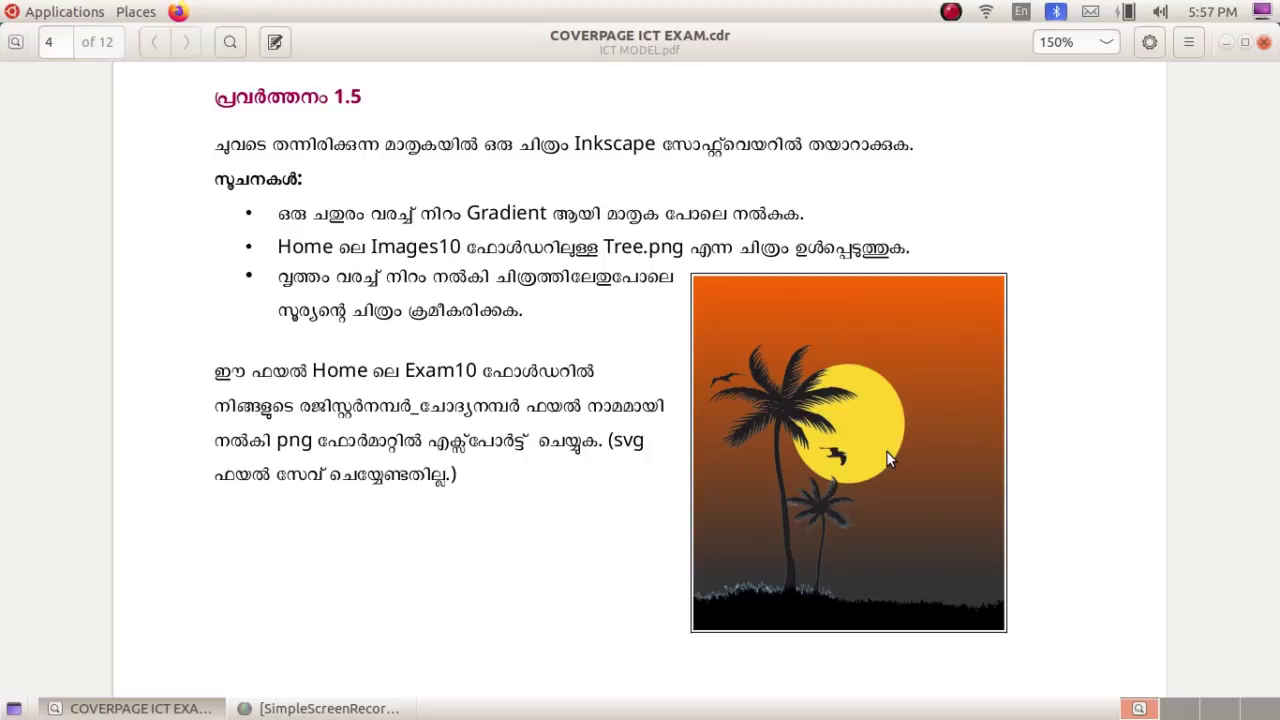
- Launch Inkscape from the Graphics applications menu to get a blank New document 1
click(1227, 44)
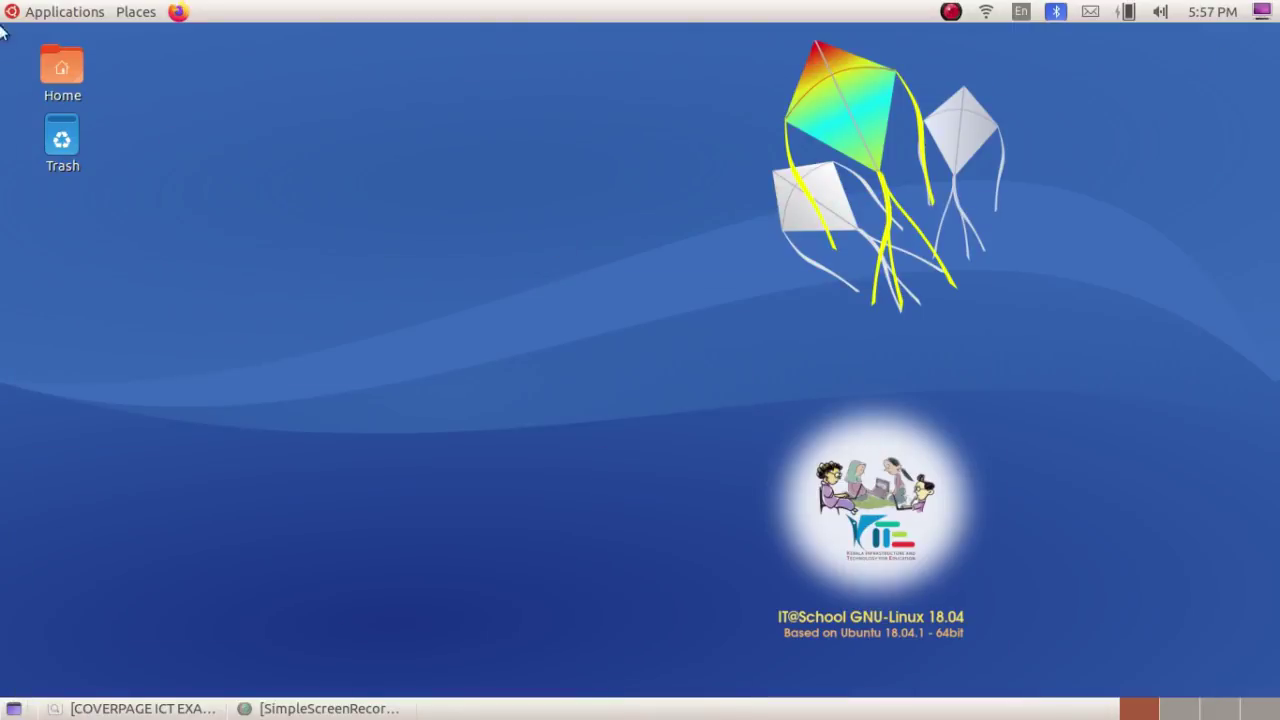
click(65, 12)
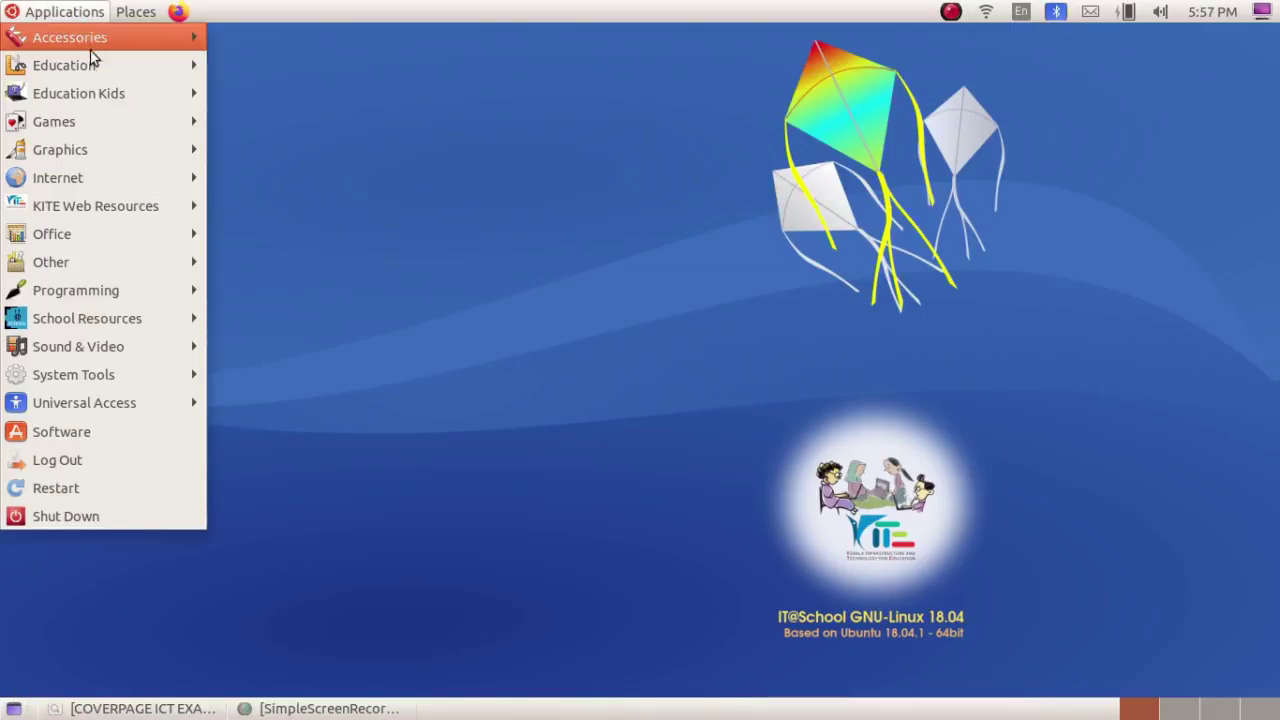
mouse_move(60, 149)
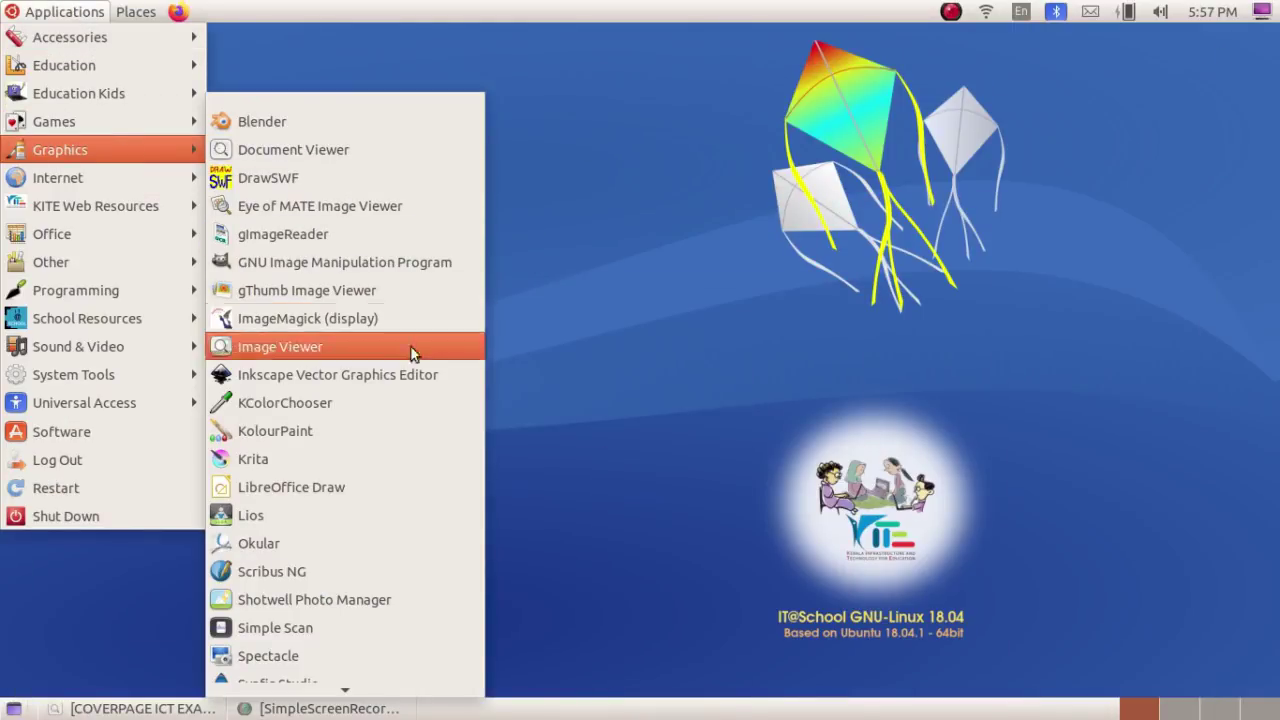
click(390, 374)
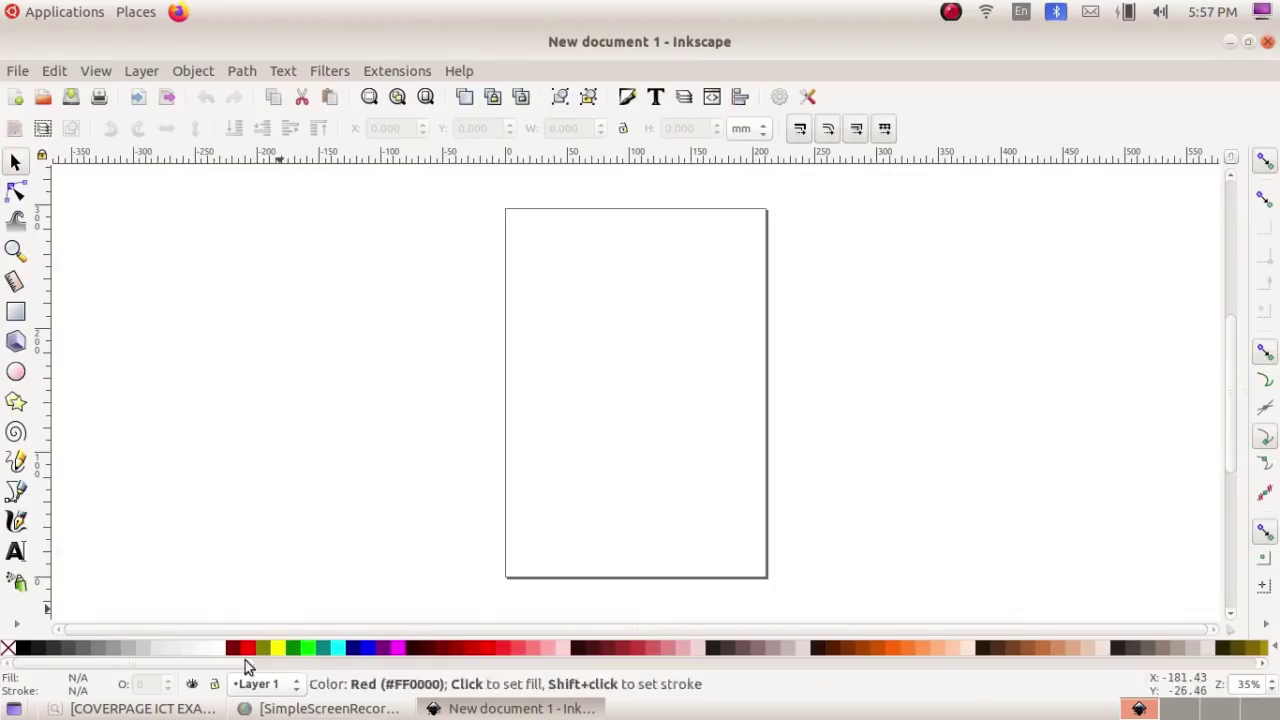
click(140, 708)
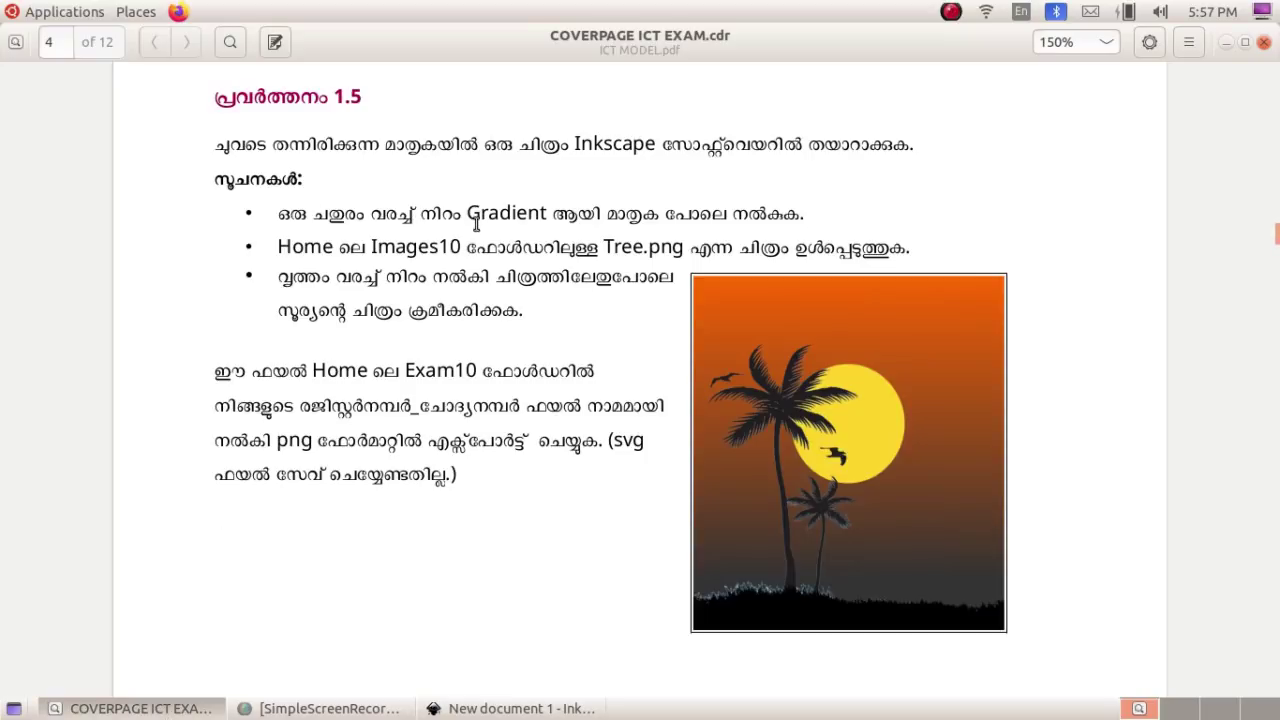
click(140, 708)
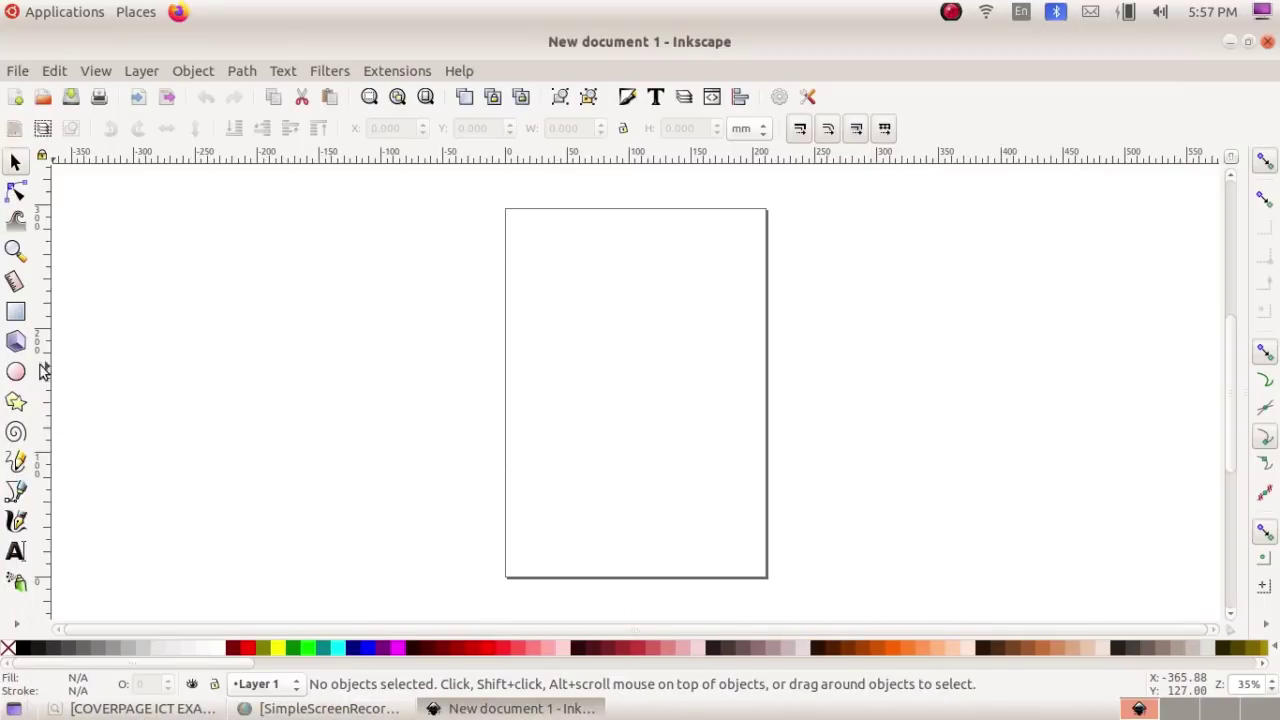
- Draw a large black rectangle, about 364 × 311 mm, covering the page
click(16, 311)
mouse_move(400, 202)
mouse_down()
mouse_move(762, 419)
mouse_move(851, 586)
mouse_up()
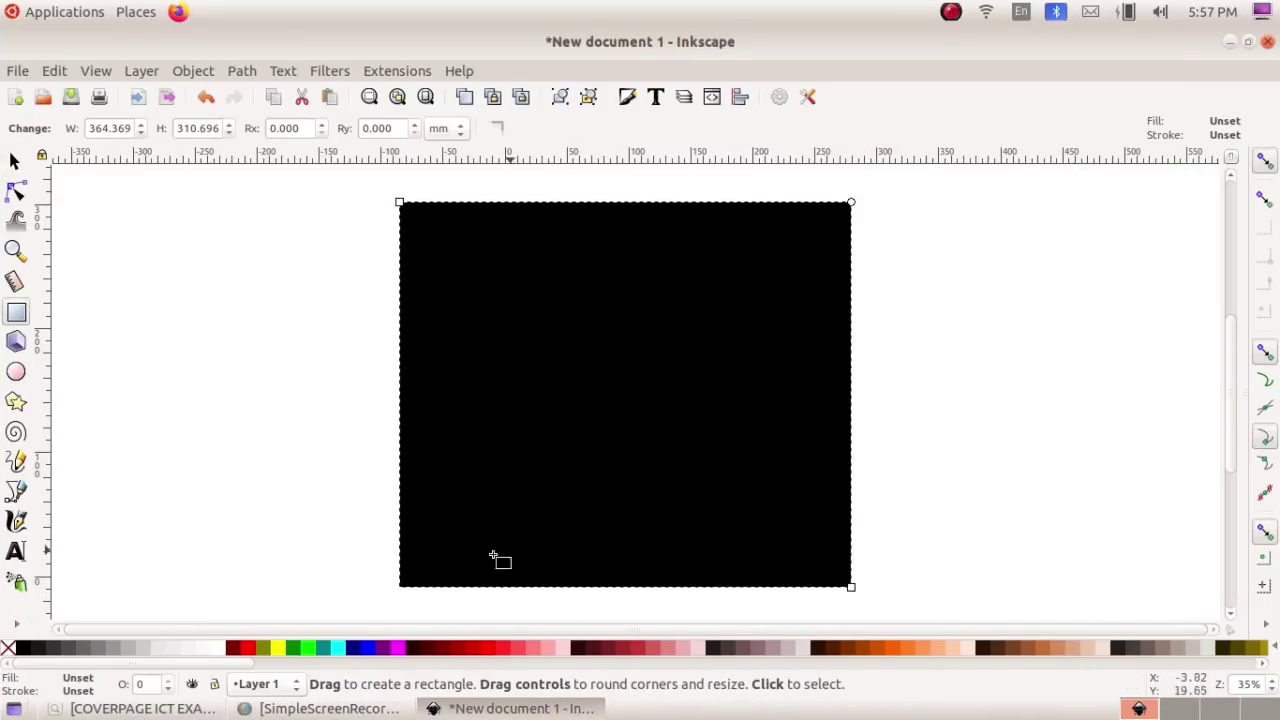
click(160, 709)
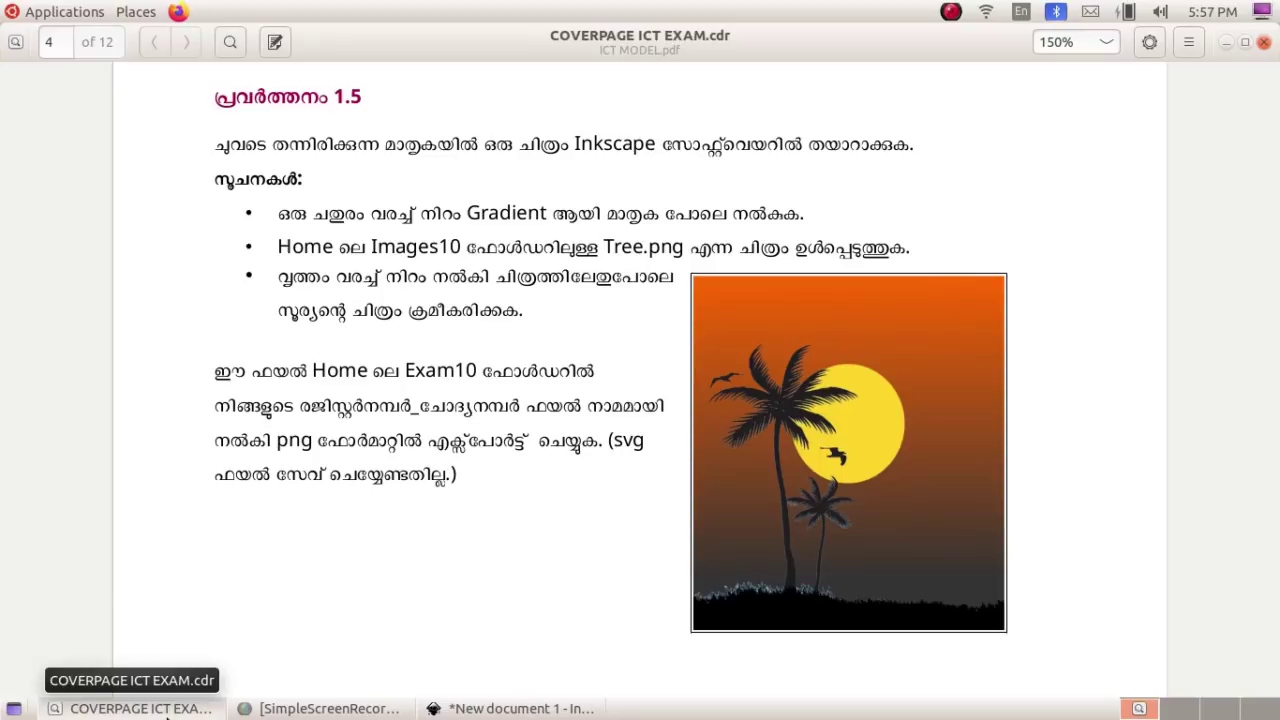
click(160, 709)
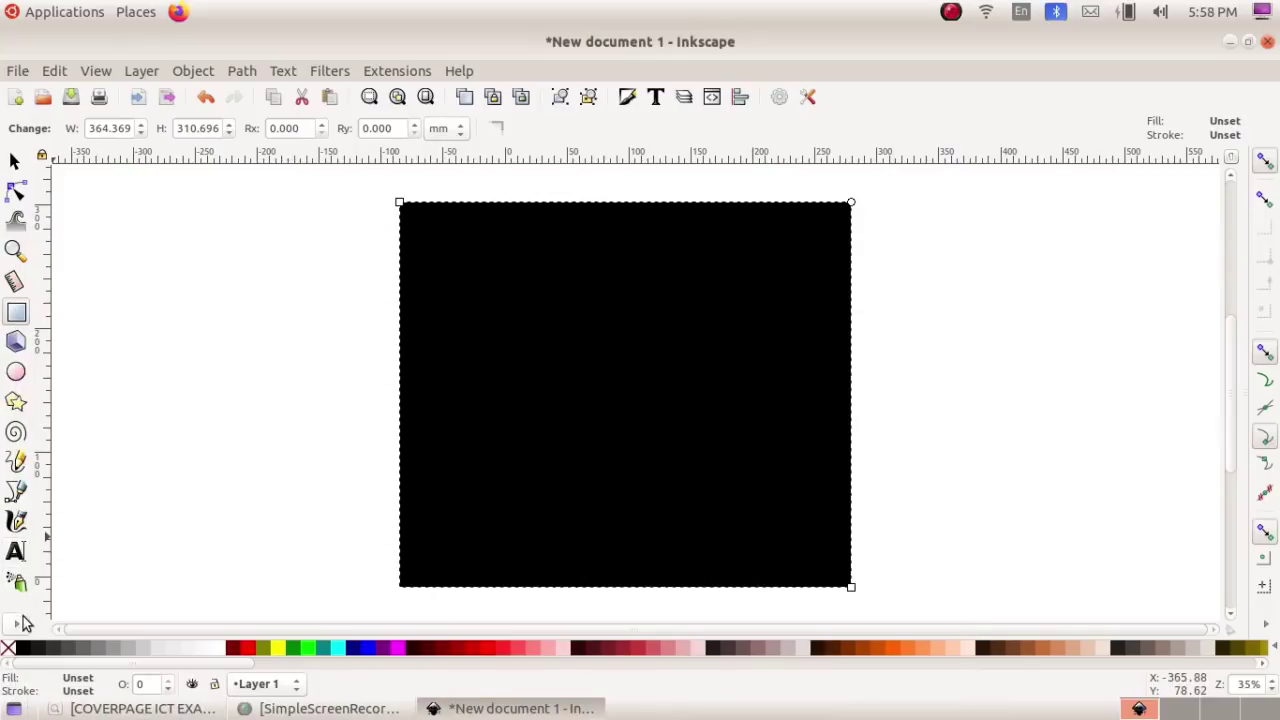
click(20, 625)
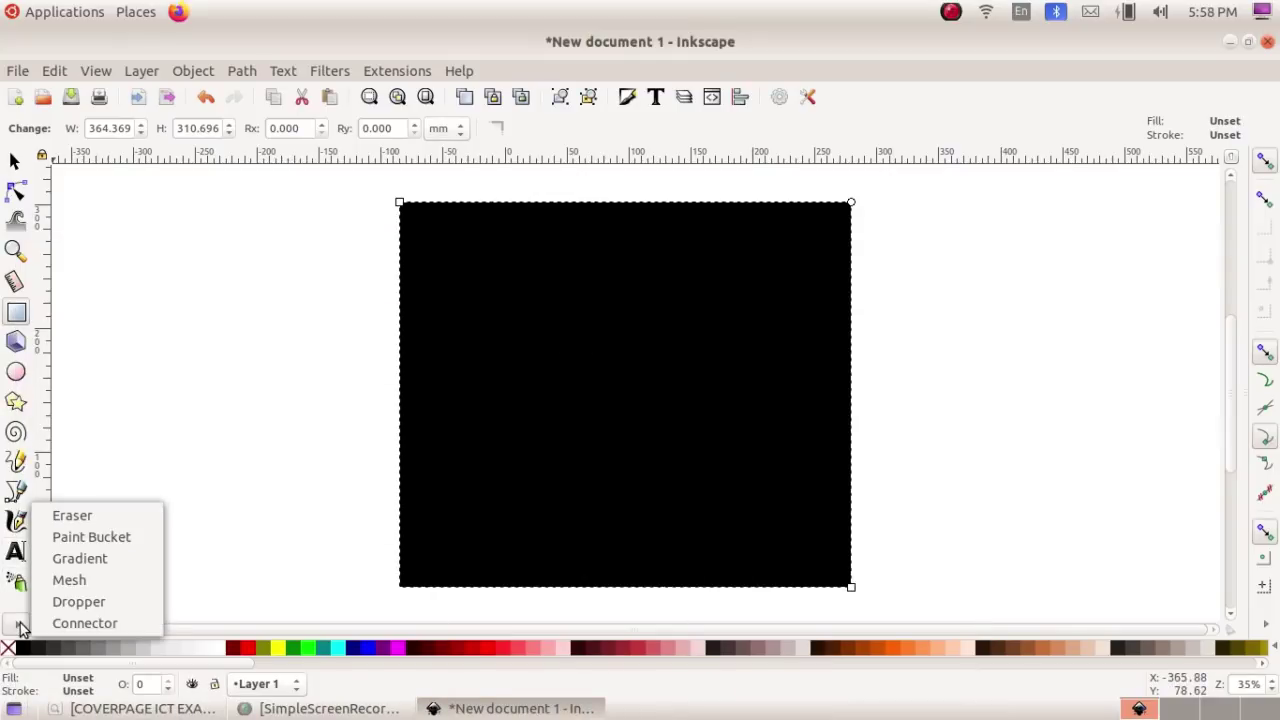
- Add a vertical gradient across the background rectangle and select its top stop
click(80, 558)
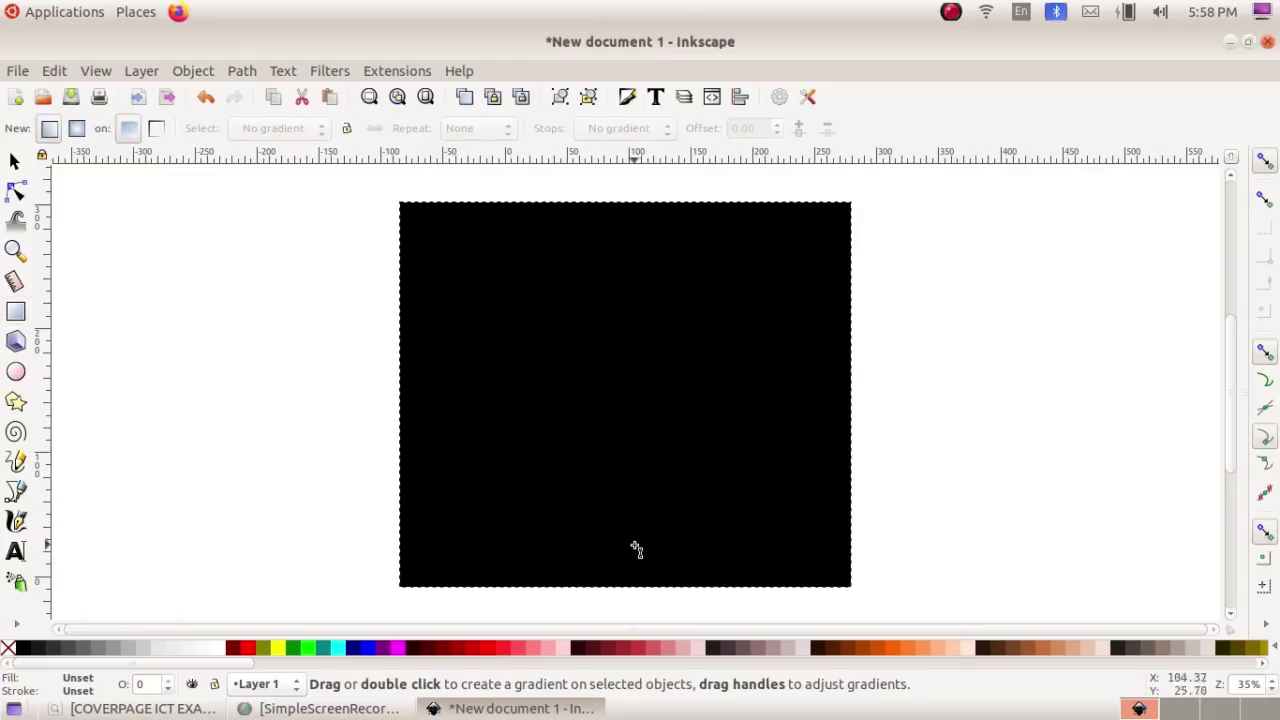
drag(628, 565, 628, 222)
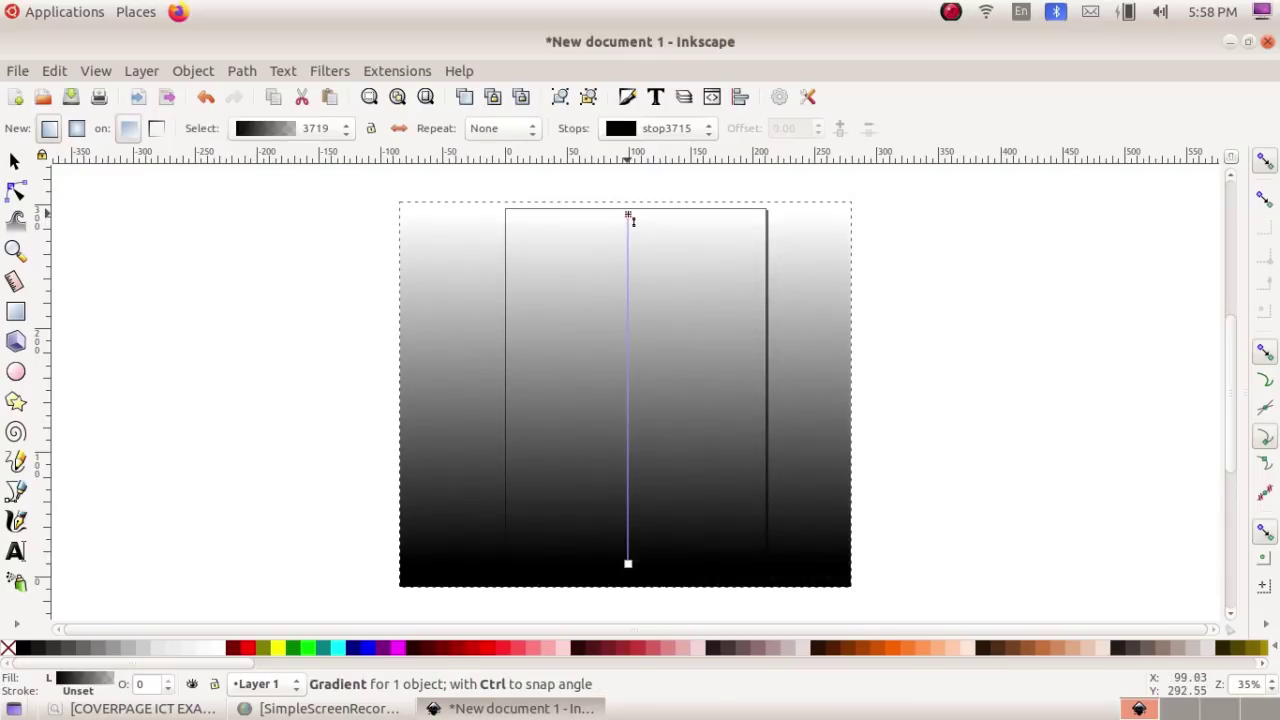
drag(628, 222, 628, 216)
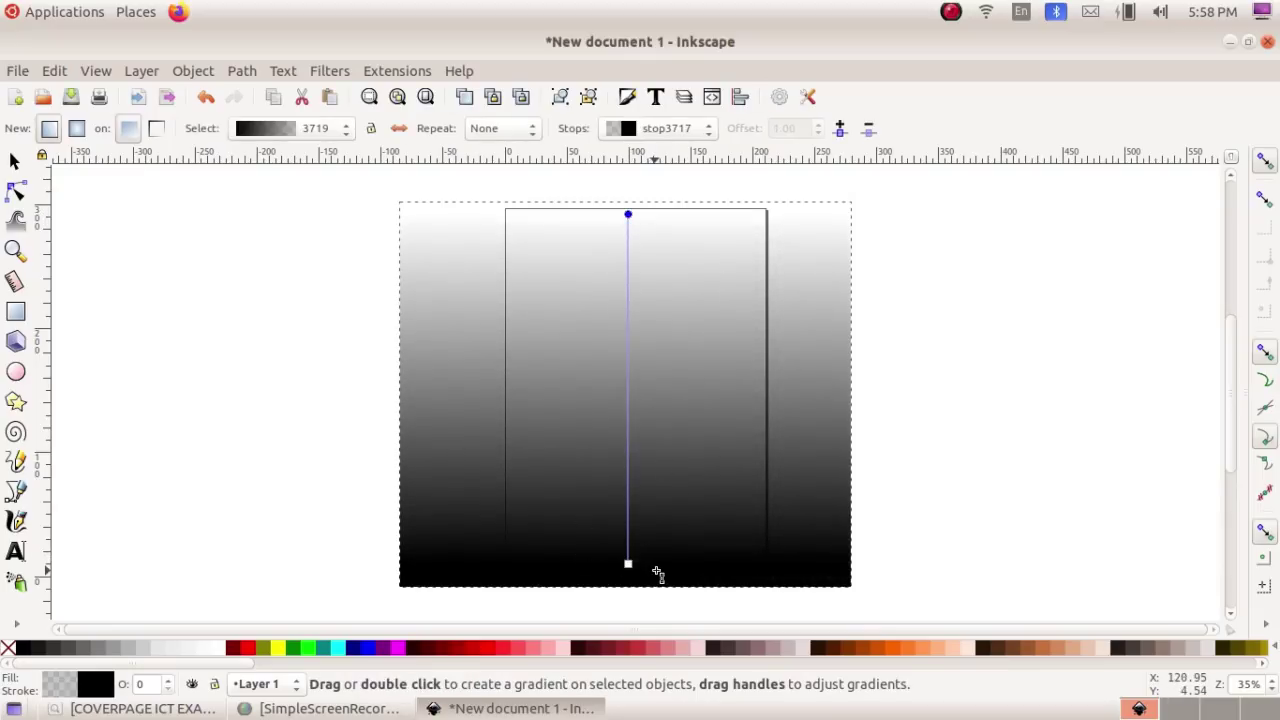
- Colour the gradient's top stop orange #FF6600 and deselect the rectangle
click(140, 708)
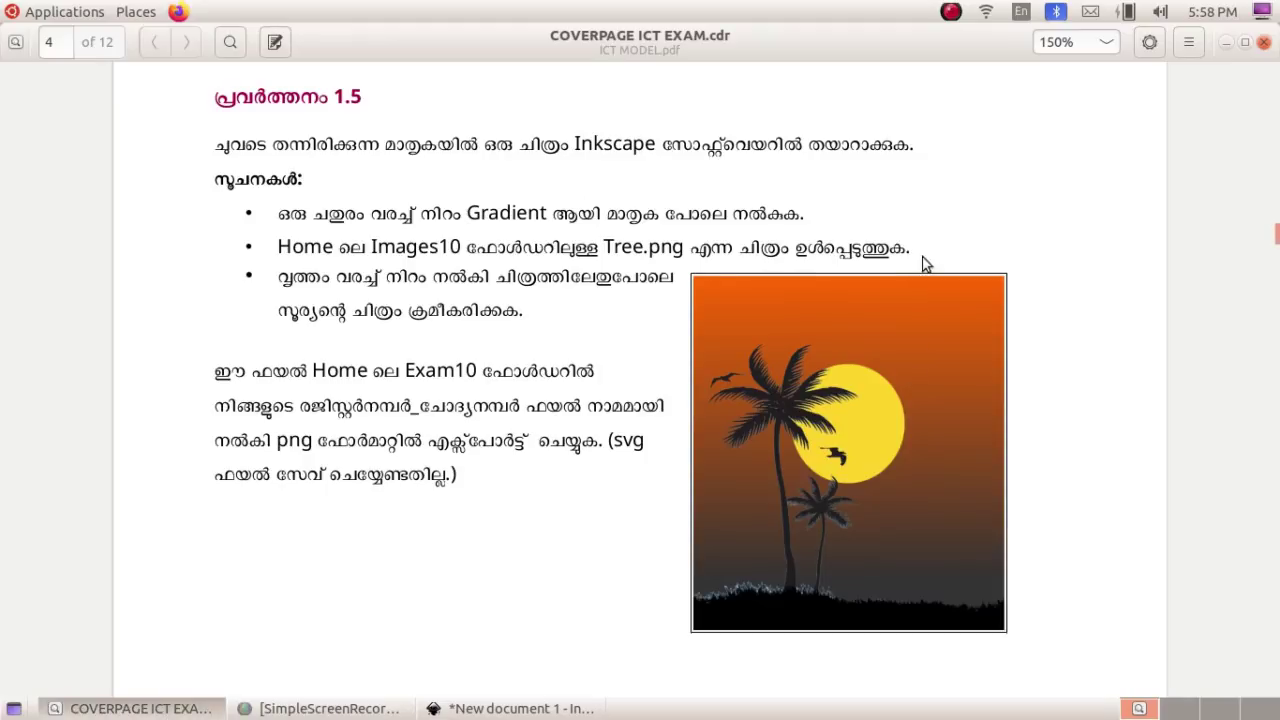
click(560, 708)
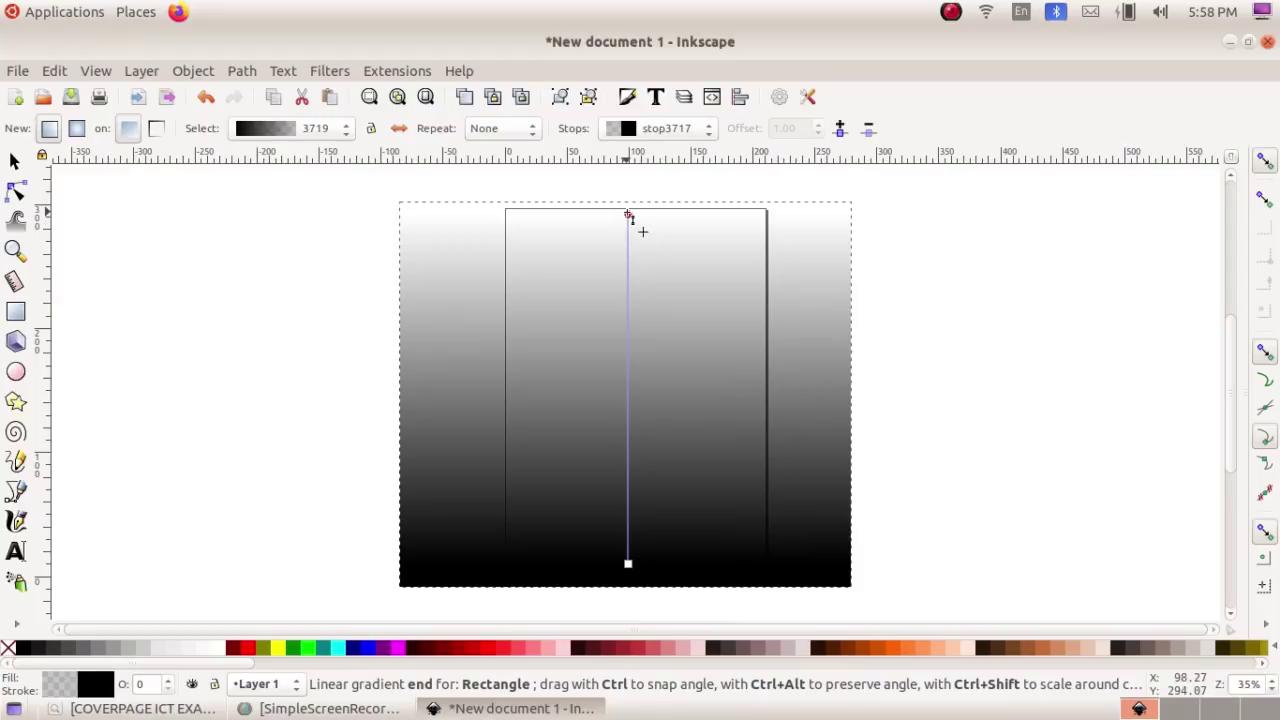
click(887, 647)
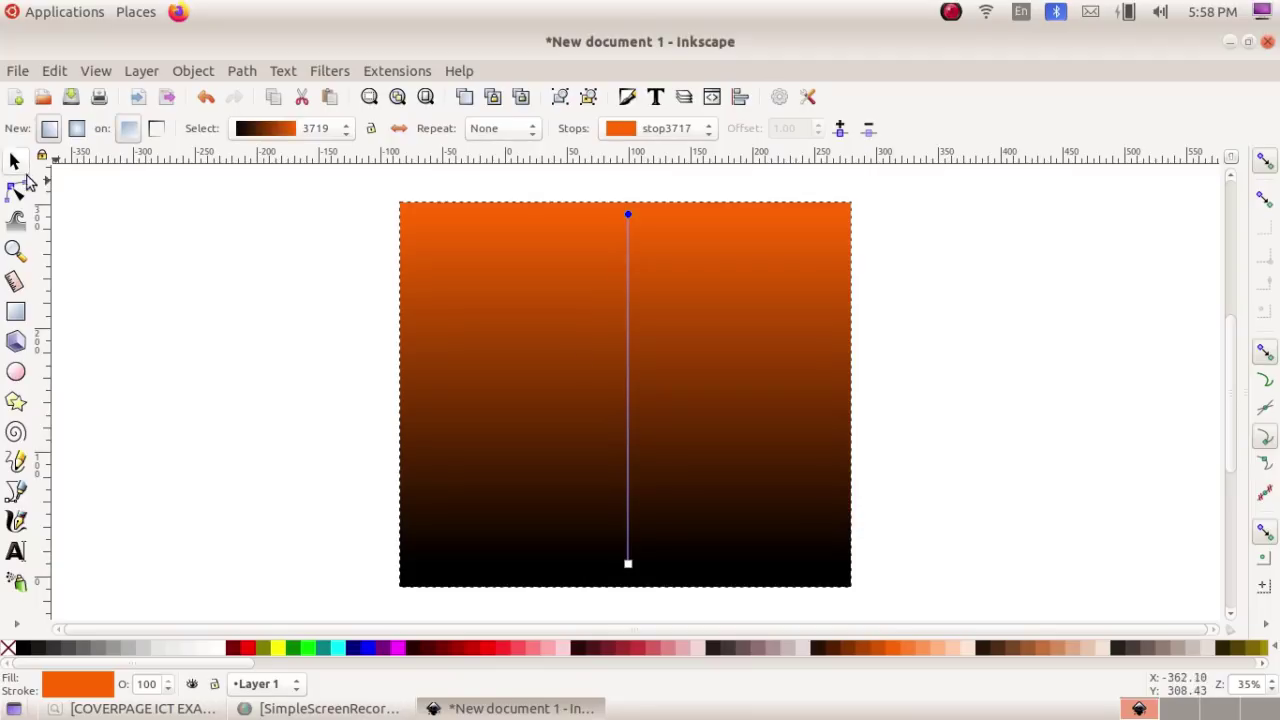
click(15, 161)
click(988, 335)
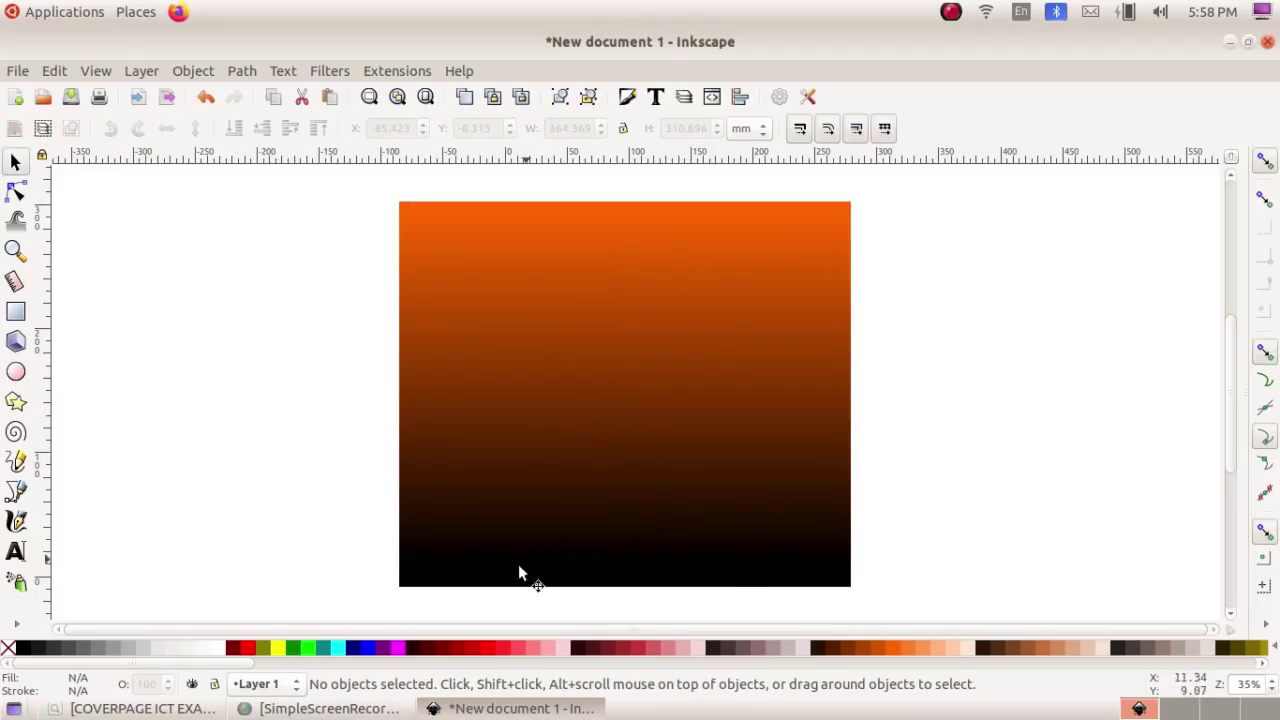
click(155, 710)
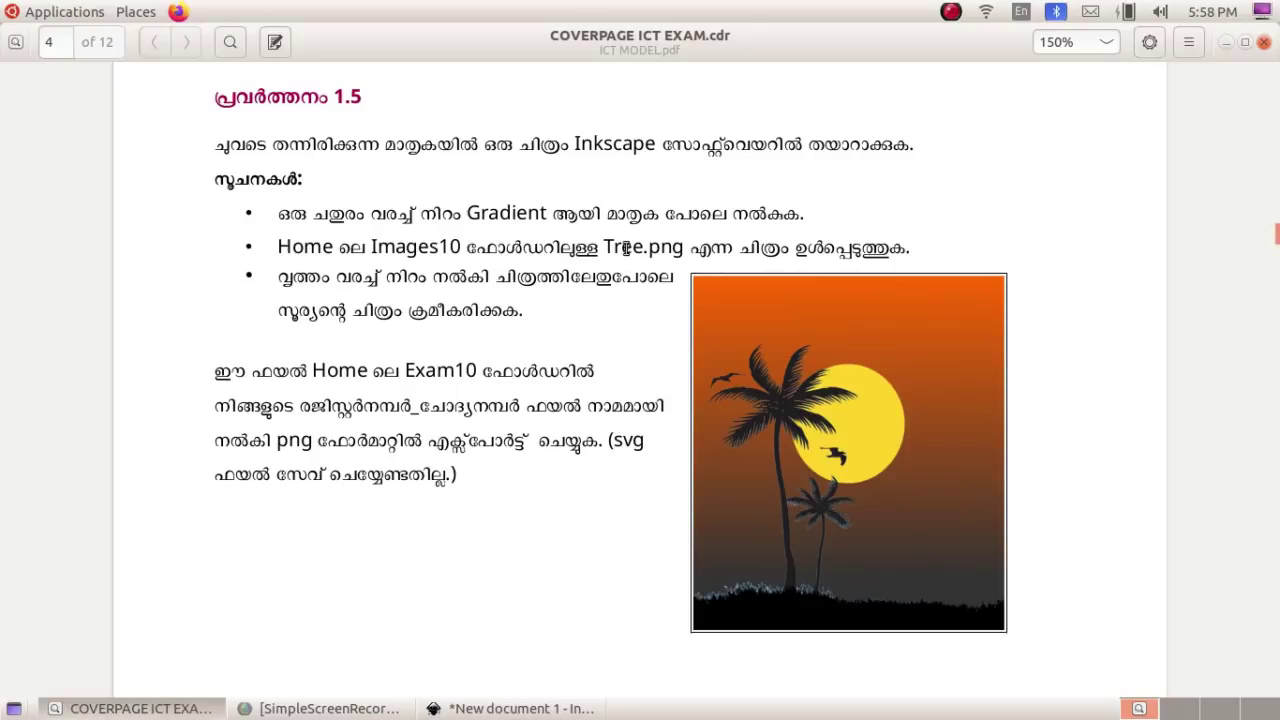
- Import Tree.png from the Images10 folder as an embedded image
click(140, 708)
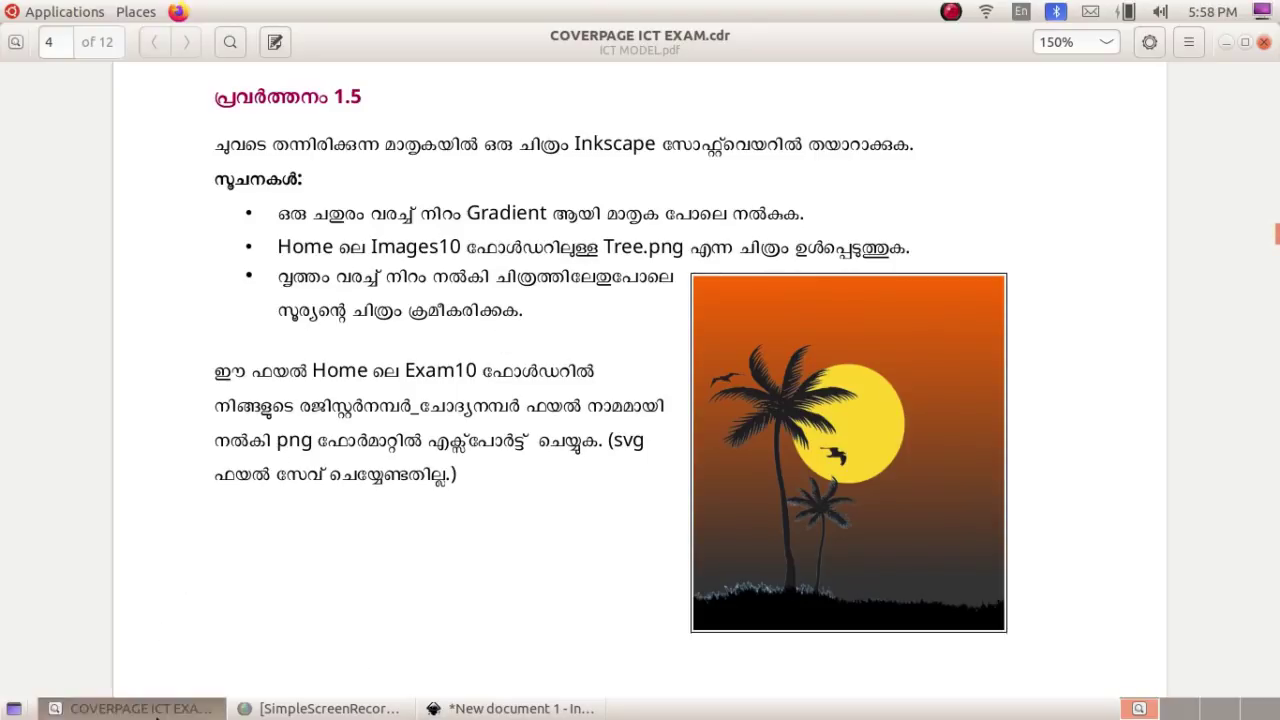
click(17, 71)
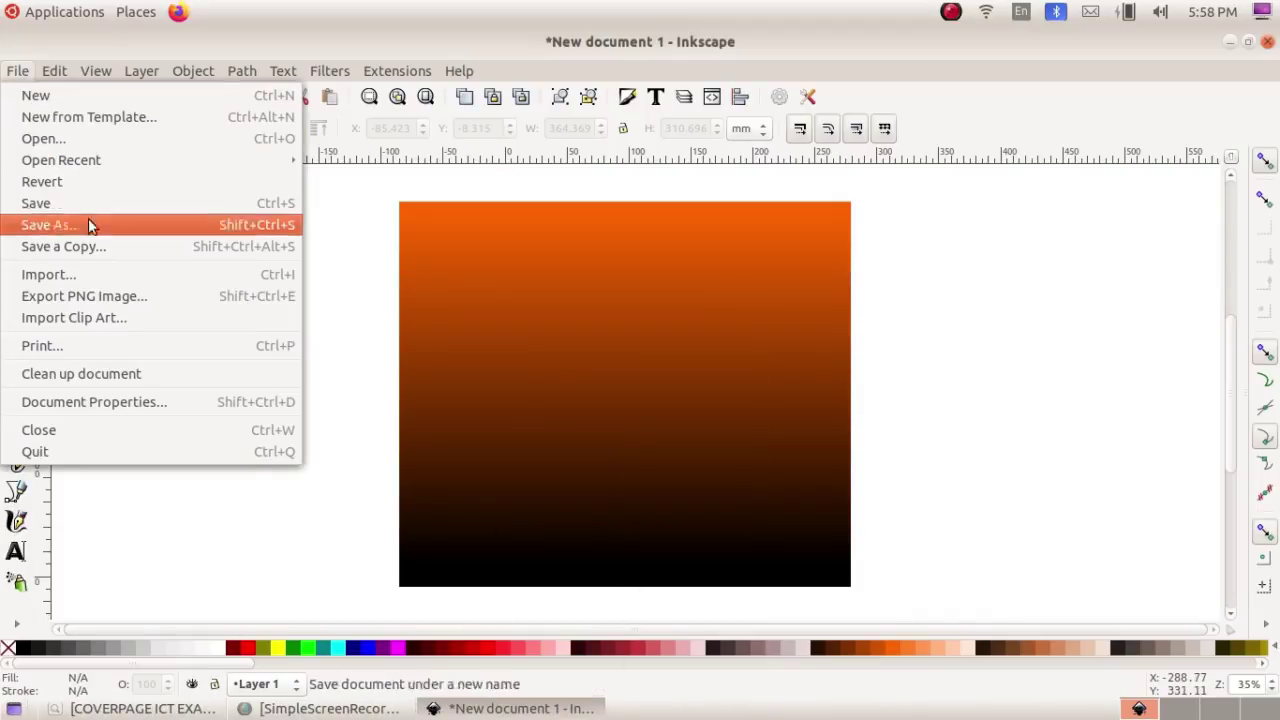
click(117, 279)
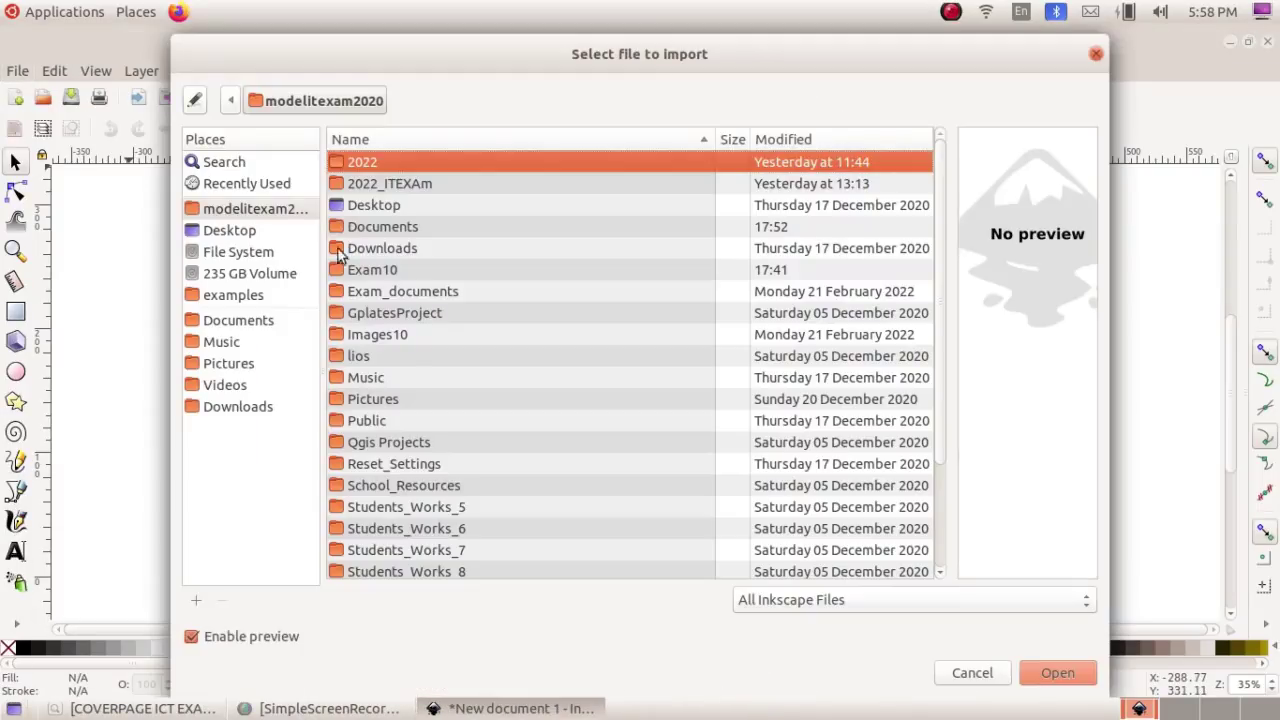
double_click(401, 335)
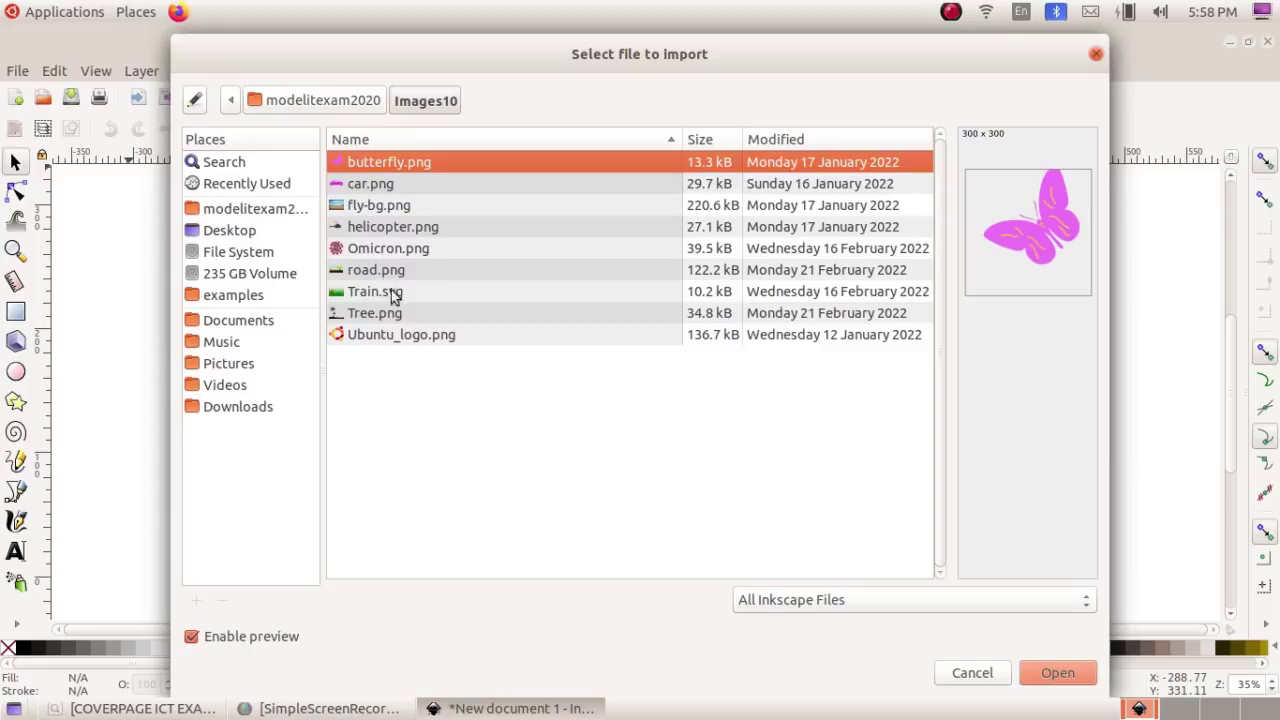
click(404, 312)
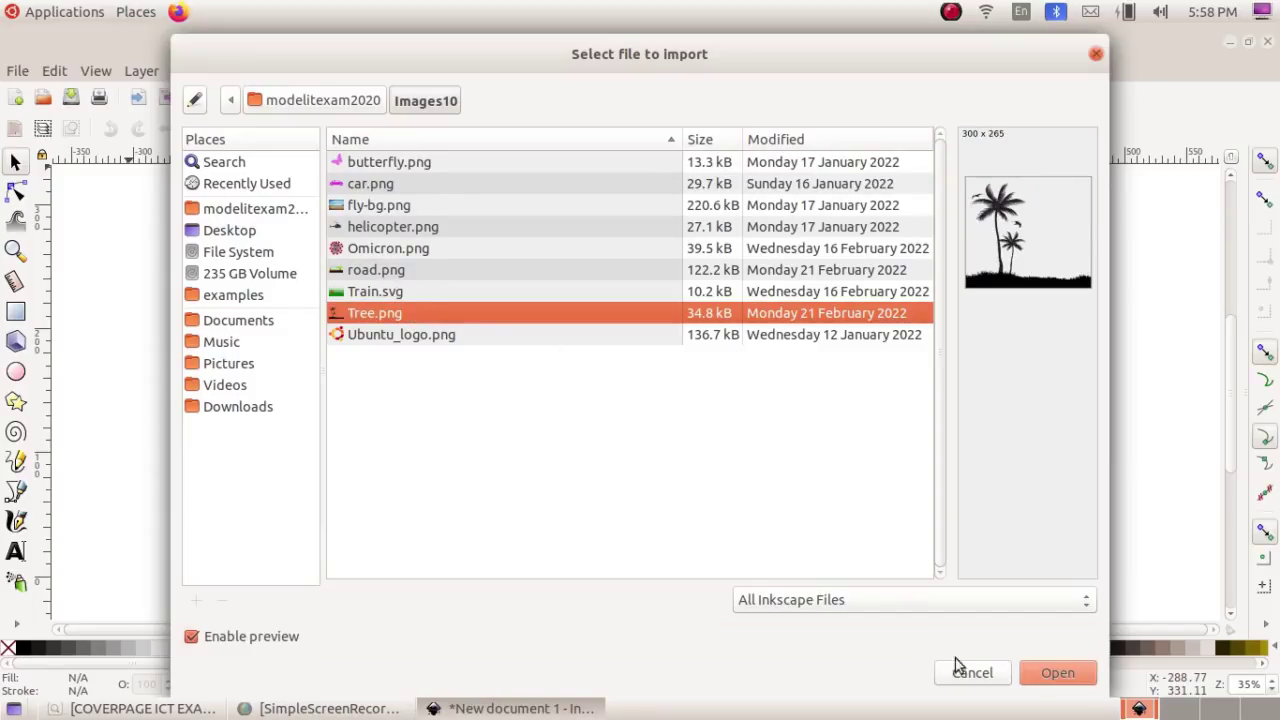
click(1058, 672)
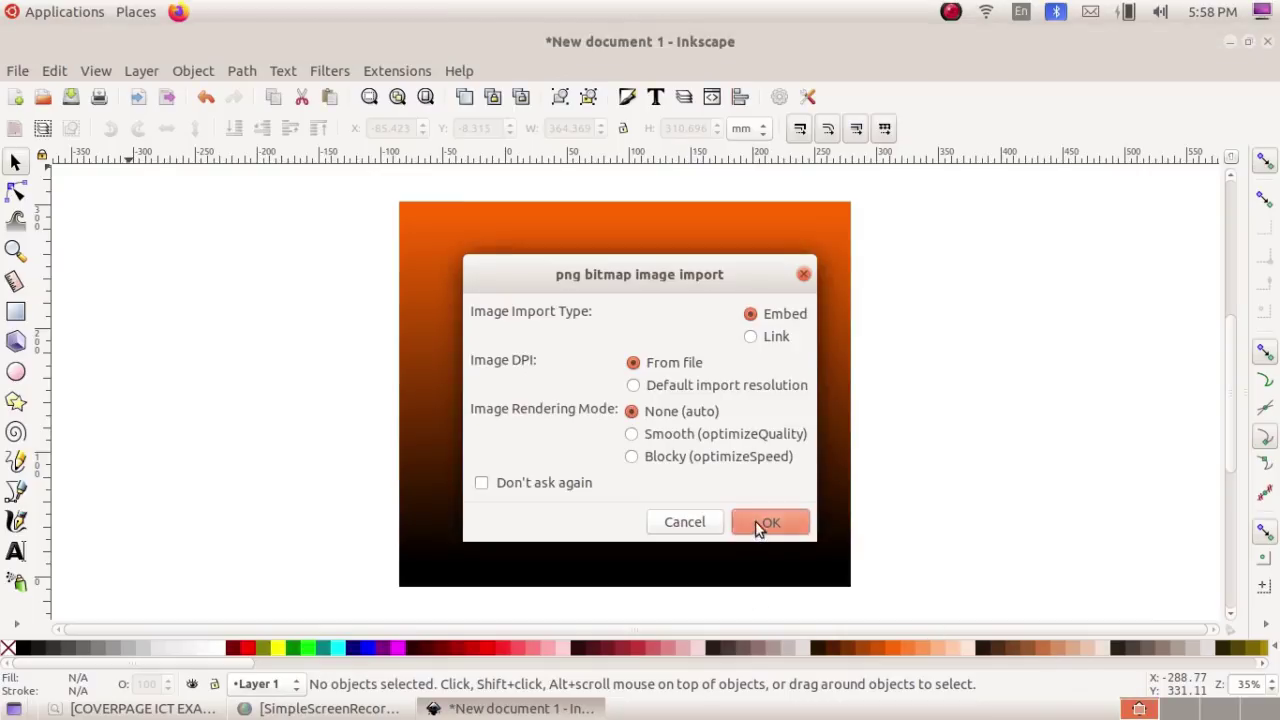
click(755, 521)
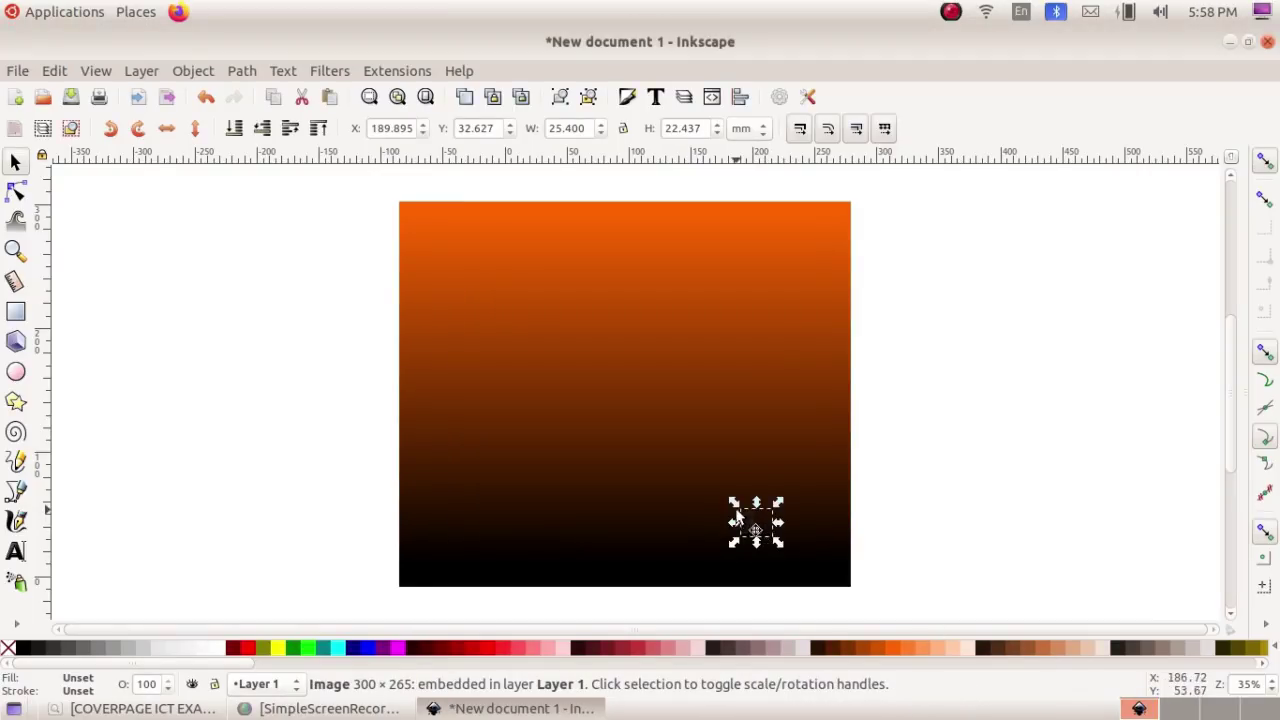
- Stretch the palm-tree image to cover the whole gradient background
mouse_move(734, 503)
mouse_down()
mouse_move(691, 445)
mouse_move(474, 306)
mouse_move(398, 200)
mouse_up()
drag(784, 543, 851, 586)
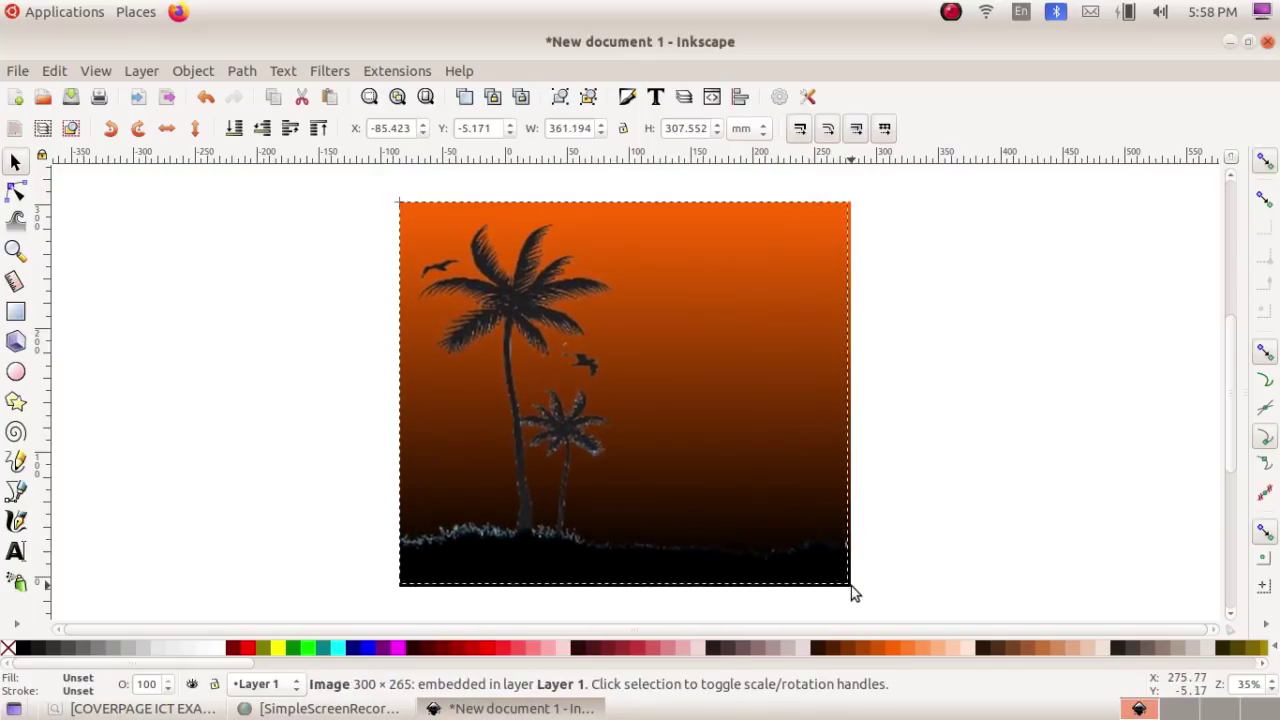
click(969, 551)
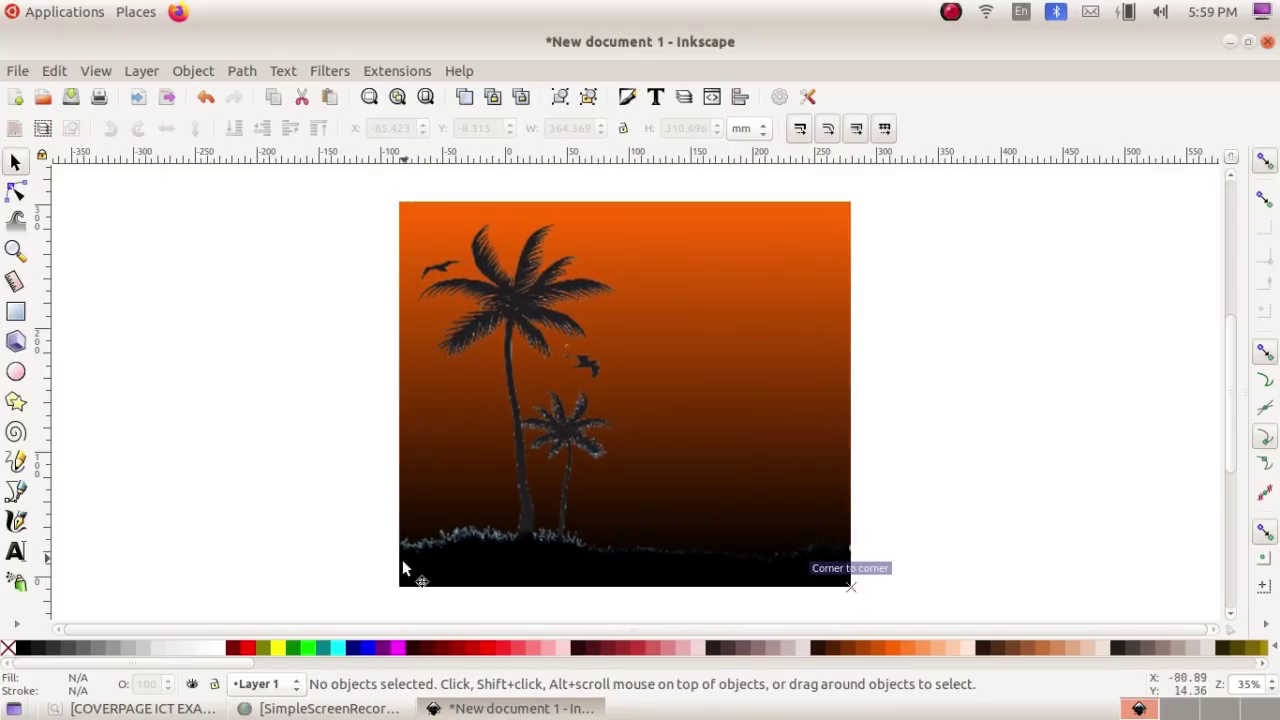
- Draw an orange circle of about 48 mm radius left of the background
click(140, 708)
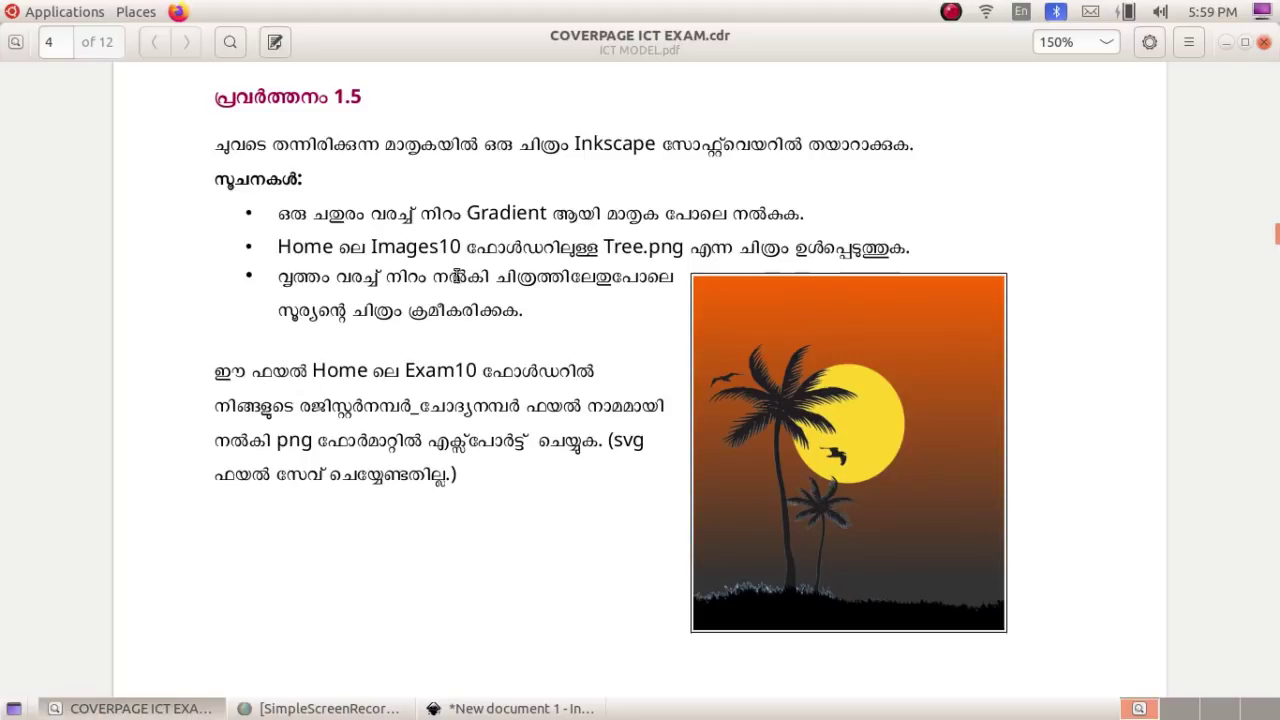
click(122, 706)
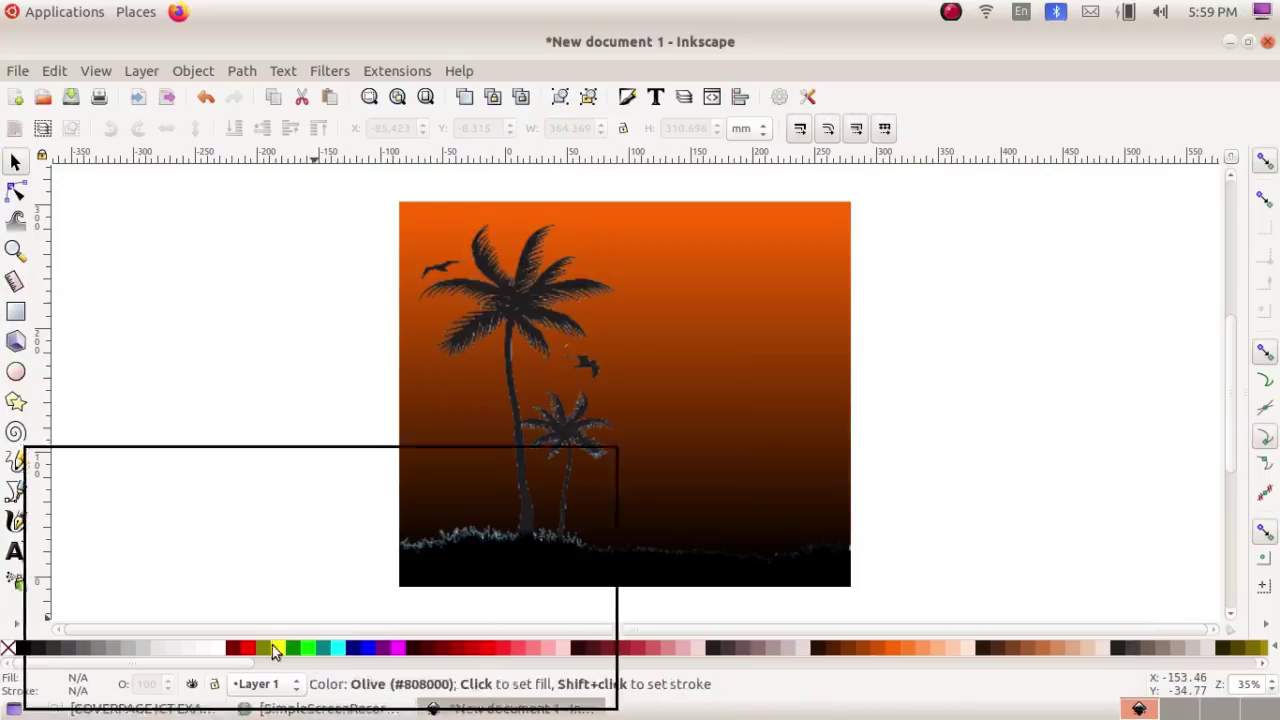
click(16, 373)
drag(198, 320, 318, 438)
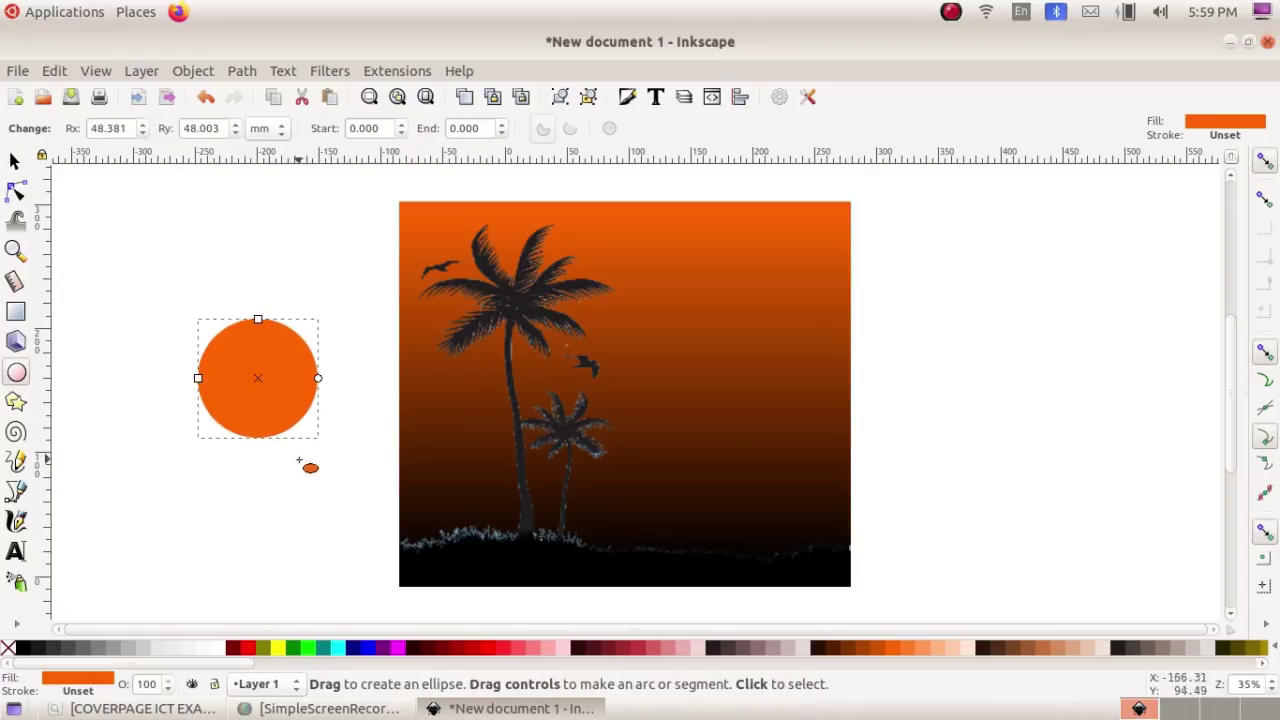
- Colour the circle yellow and move it onto the sunset picture among the palms
click(177, 712)
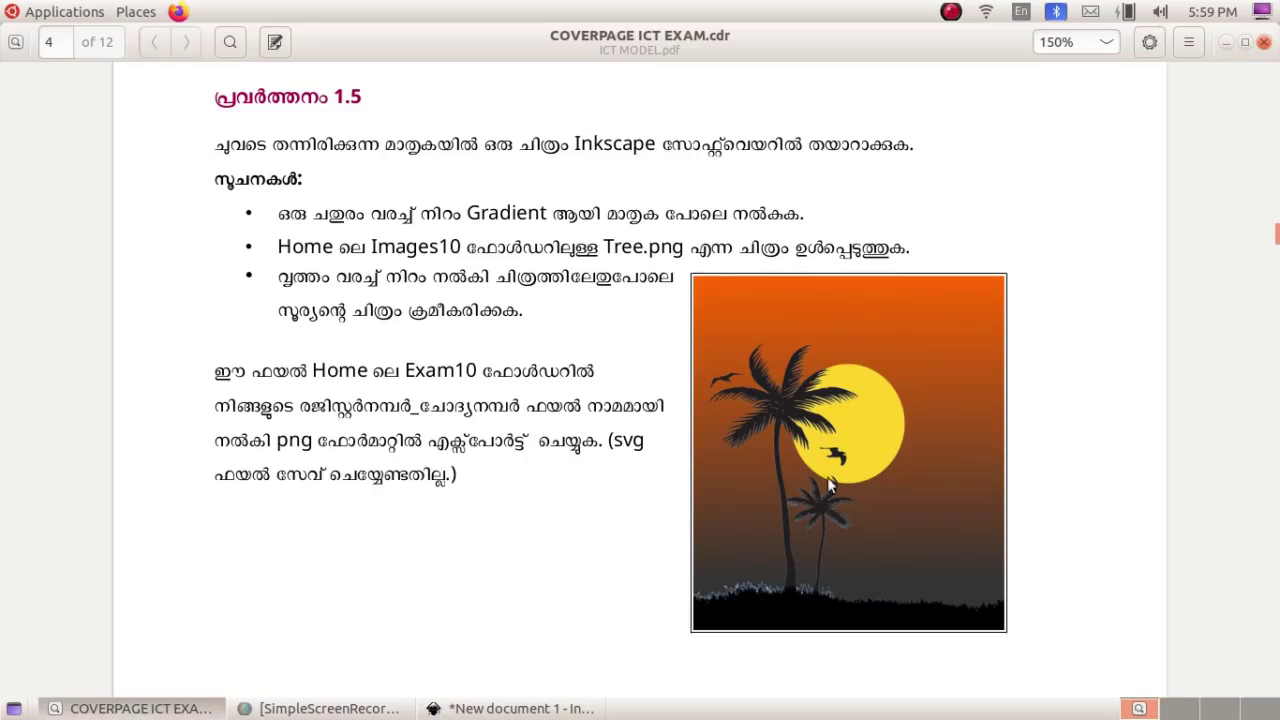
click(212, 706)
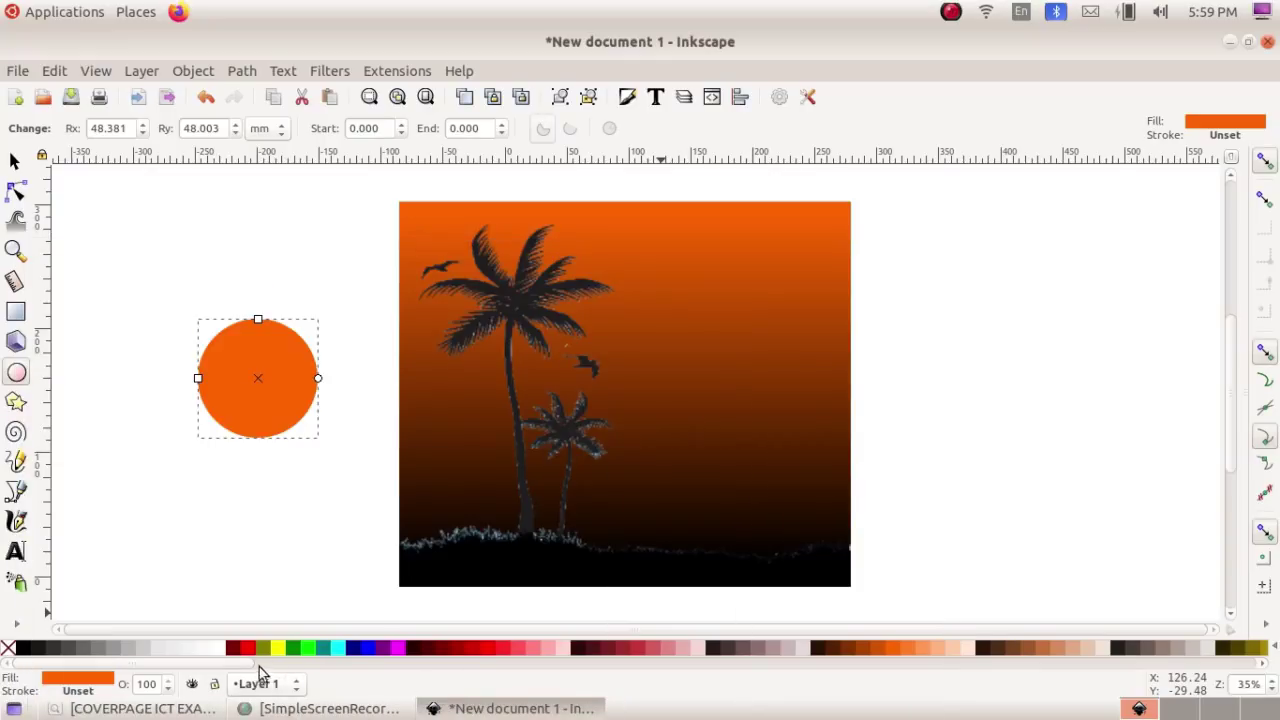
drag(240, 672, 360, 660)
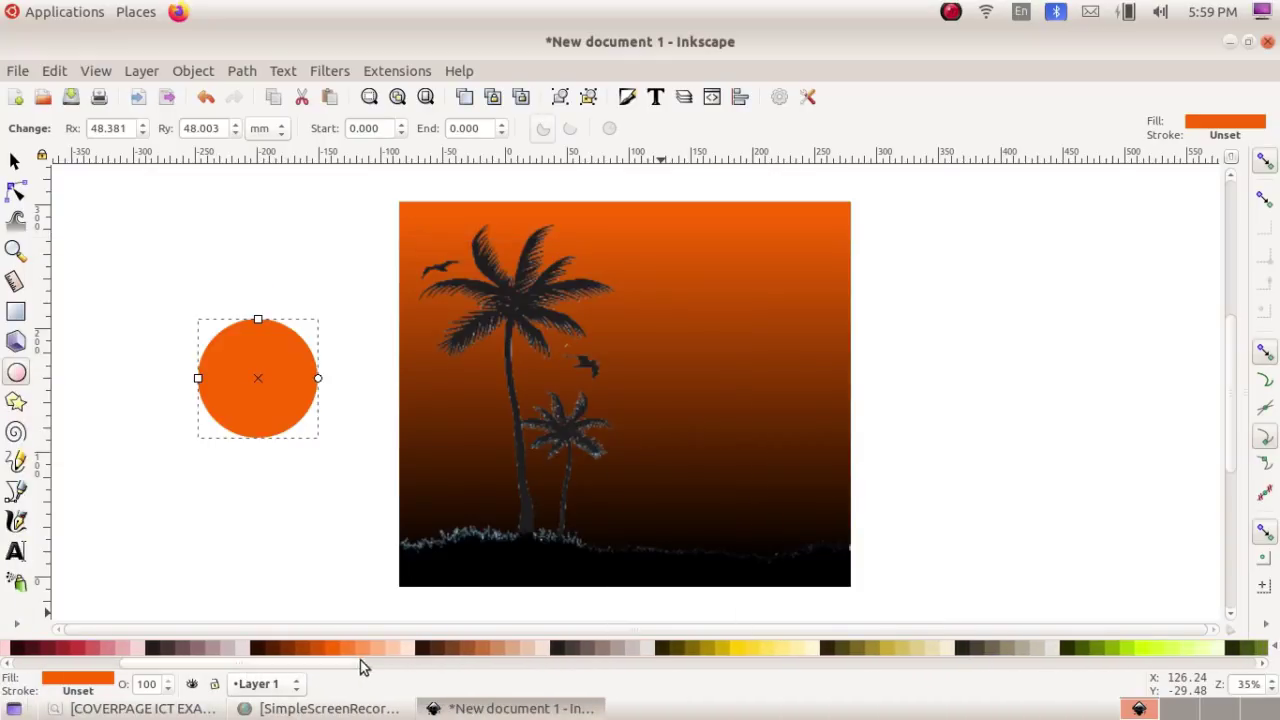
click(752, 648)
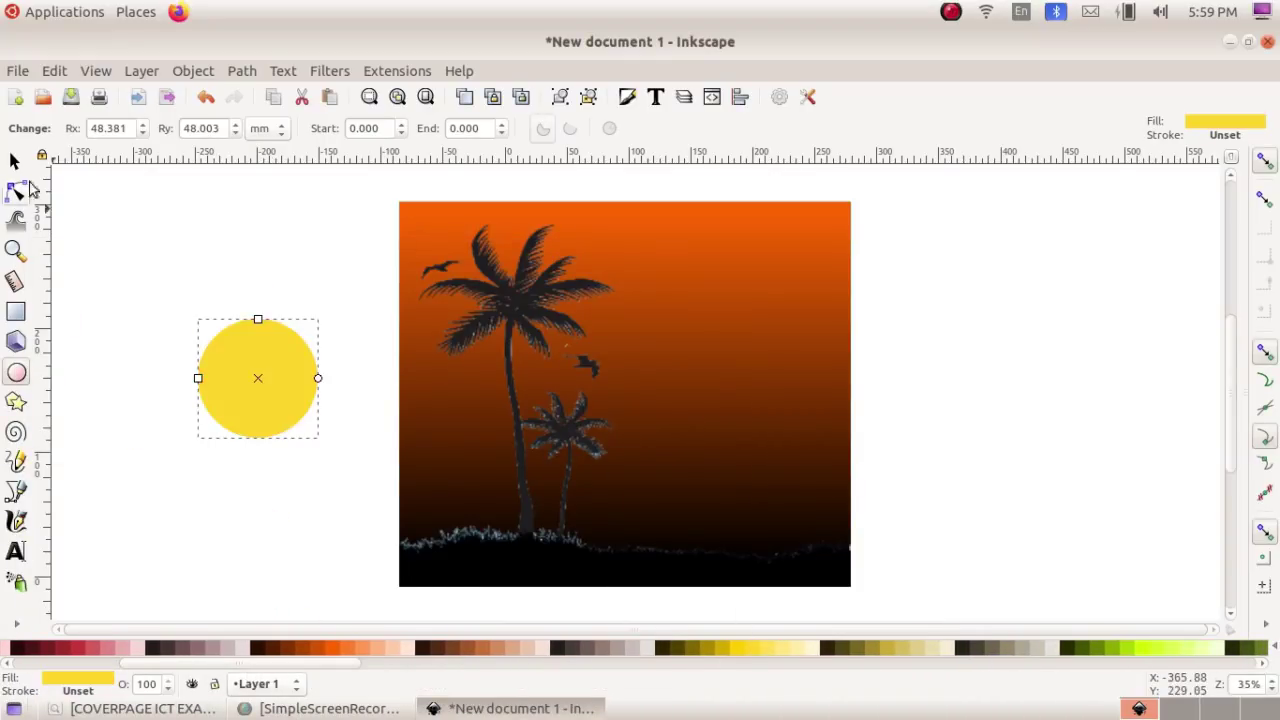
click(14, 162)
mouse_move(280, 400)
mouse_down()
mouse_move(620, 403)
mouse_move(644, 389)
mouse_up()
click(626, 409)
click(145, 708)
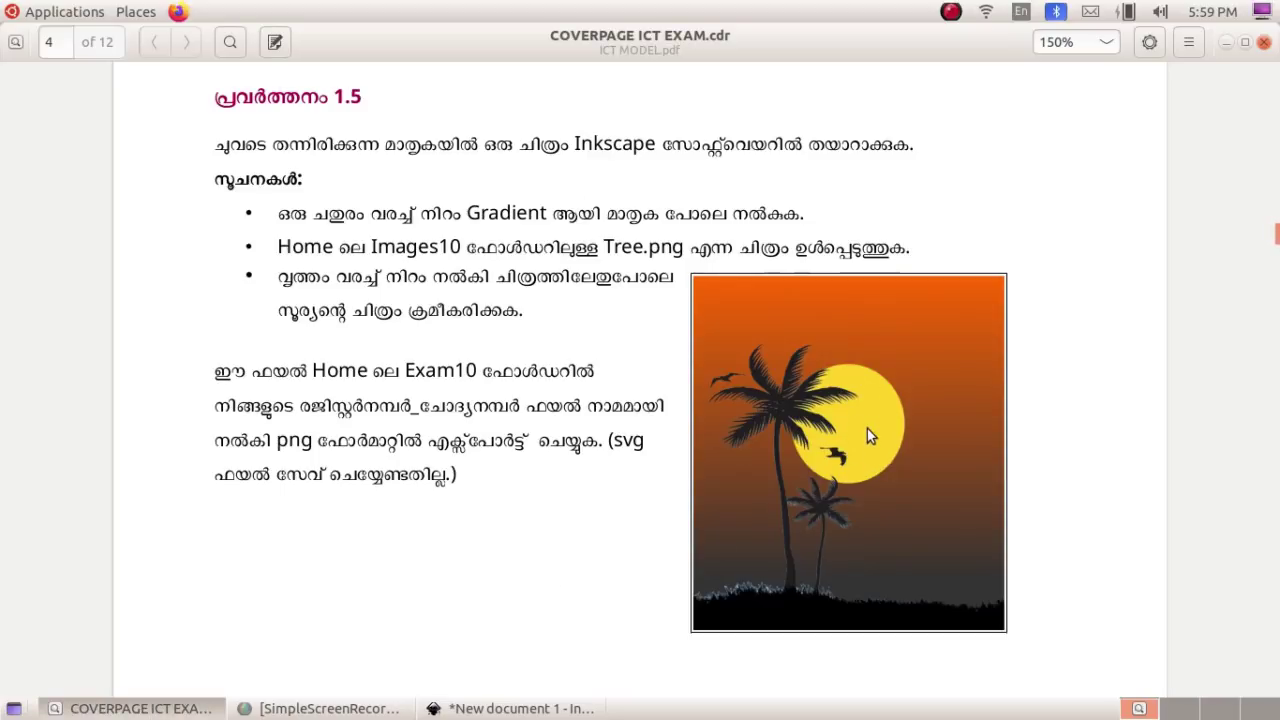
- Lower the yellow sun behind the palm-tree picture, then select all three scene parts
click(520, 708)
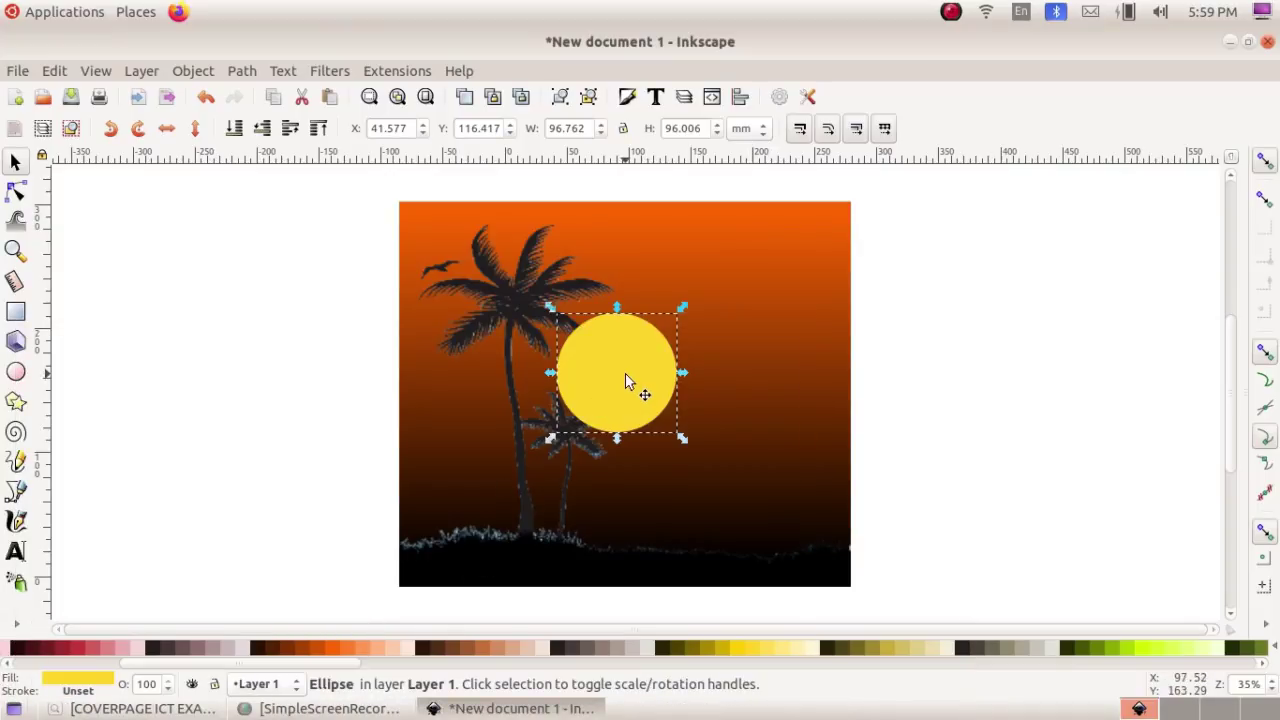
click(196, 72)
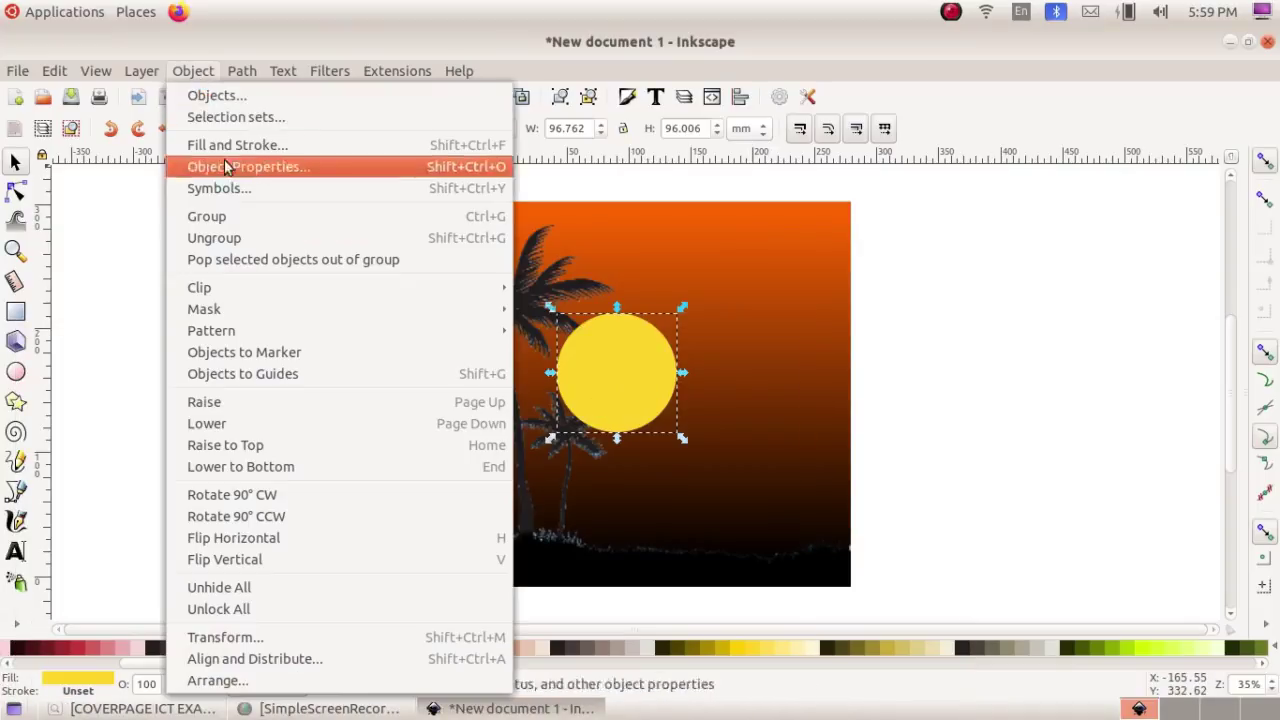
click(320, 423)
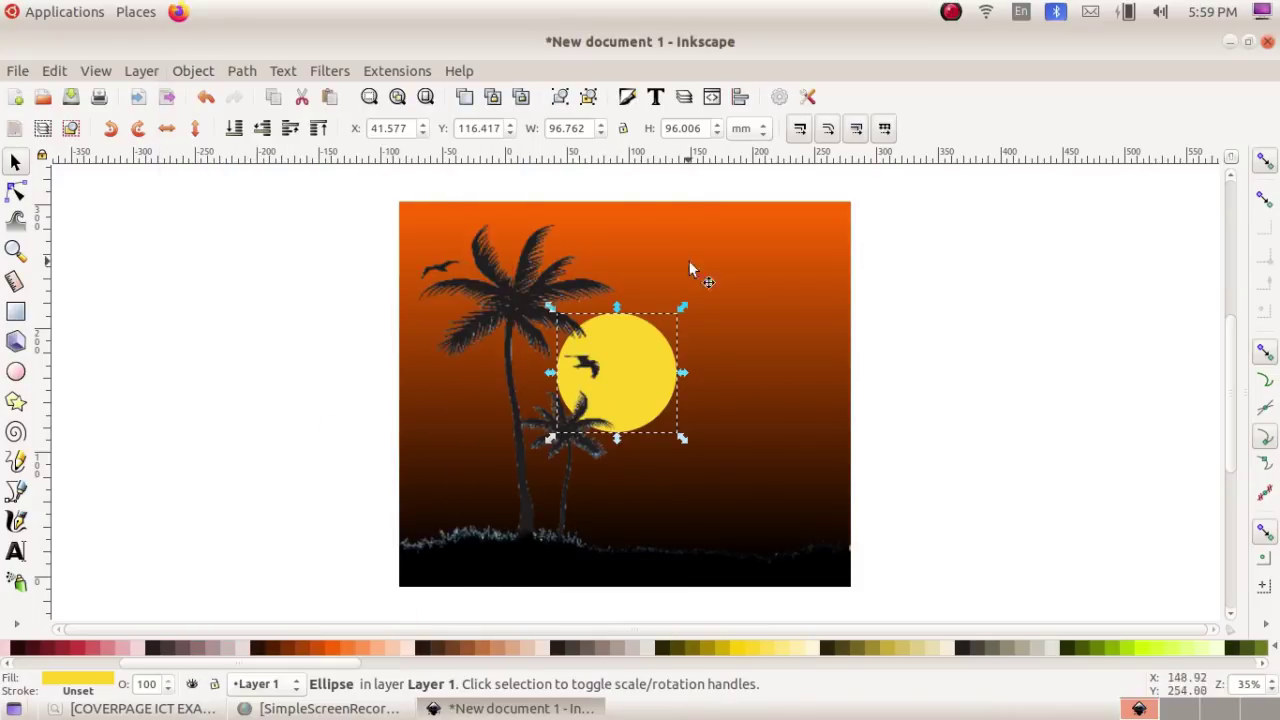
click(995, 408)
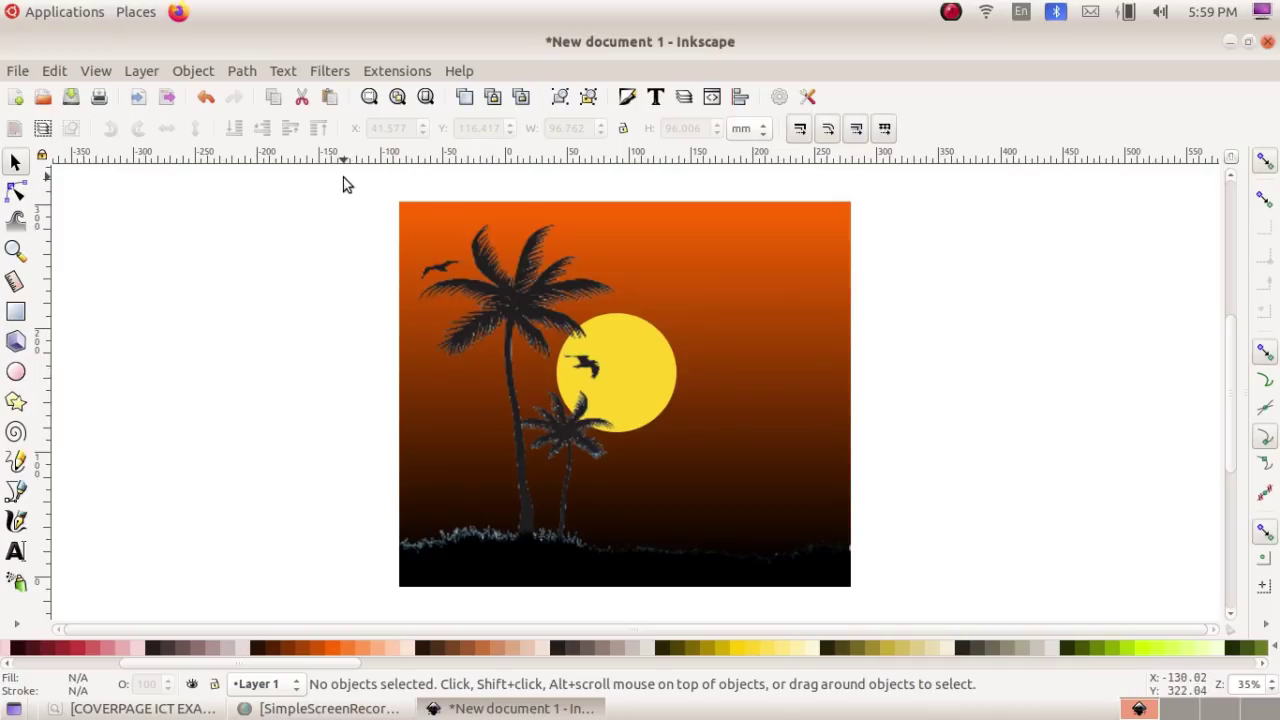
drag(343, 177, 934, 614)
- Group the gradient background, palm-tree image and sun into one object
click(192, 71)
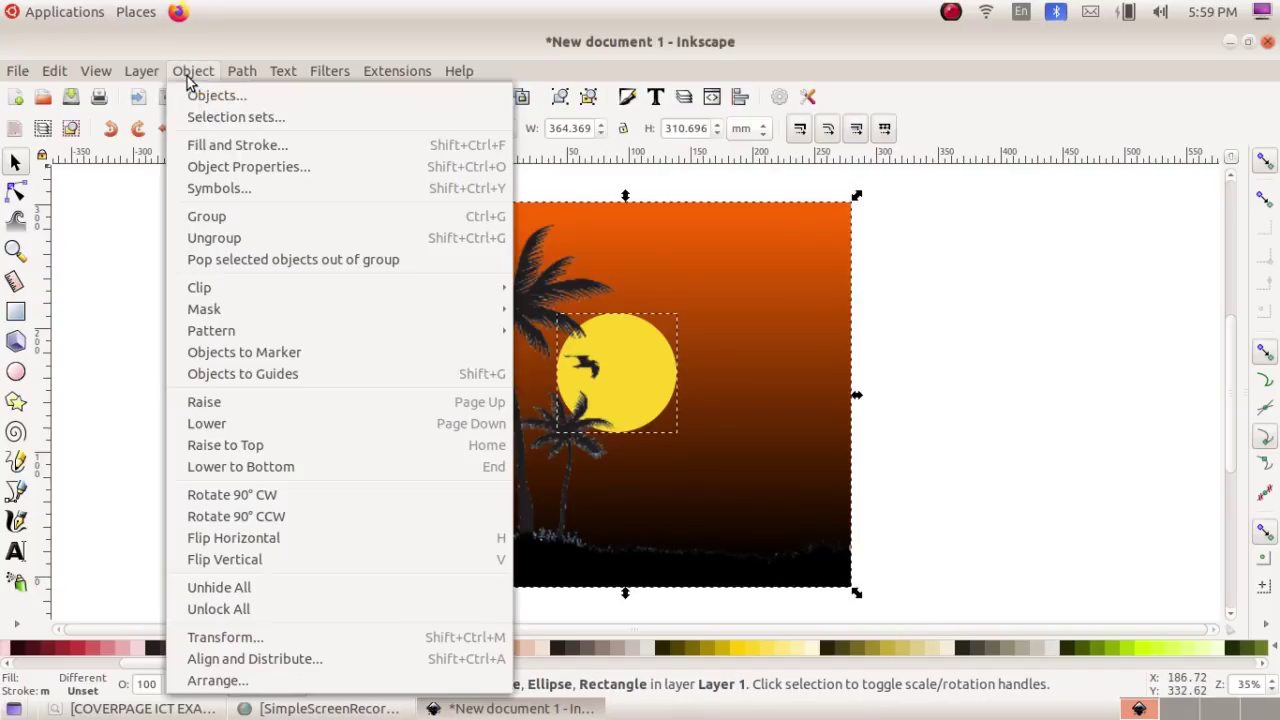
click(255, 220)
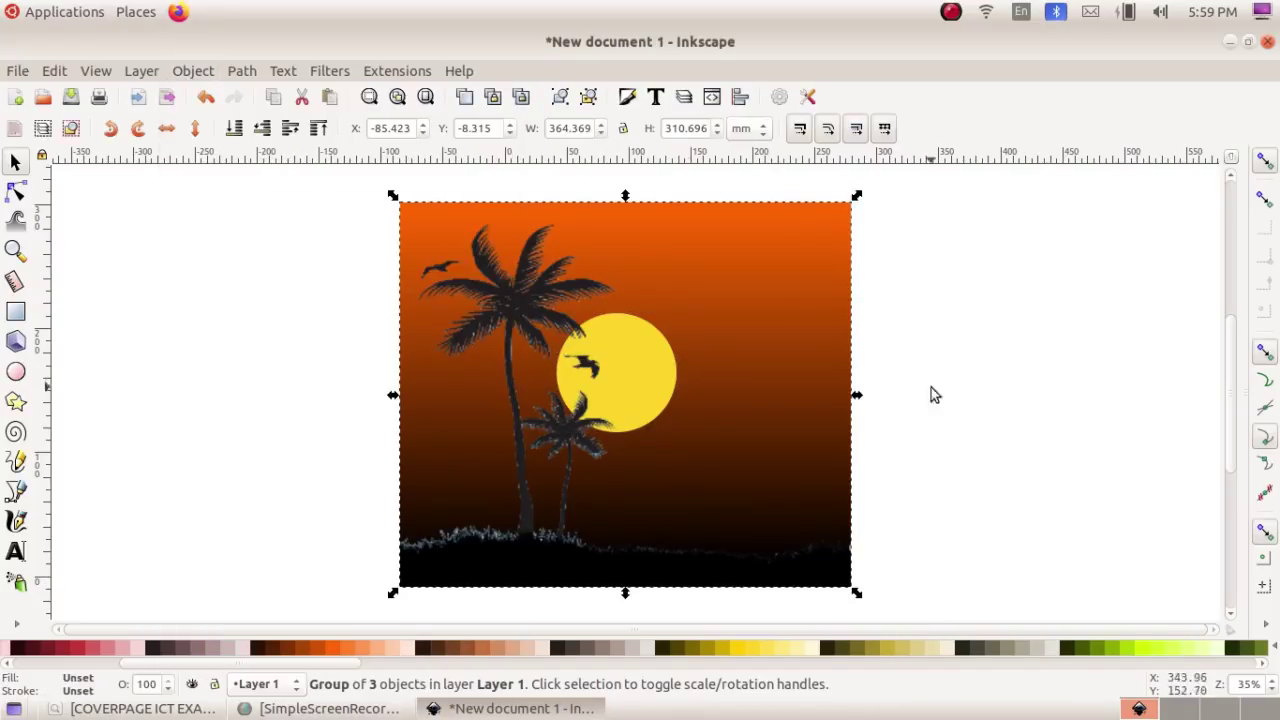
click(976, 381)
click(735, 428)
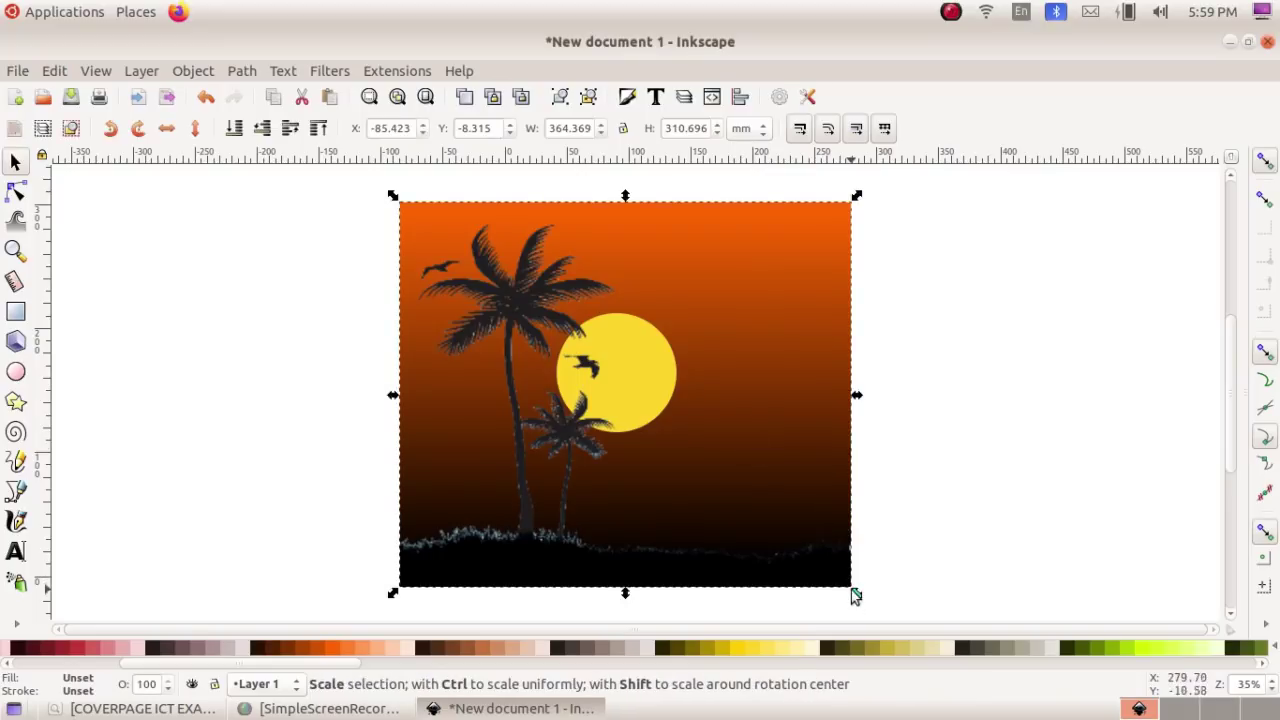
- Shrink the group to about 82% (270 × 236 mm) and move it over the page
drag(856, 596, 736, 498)
click(947, 429)
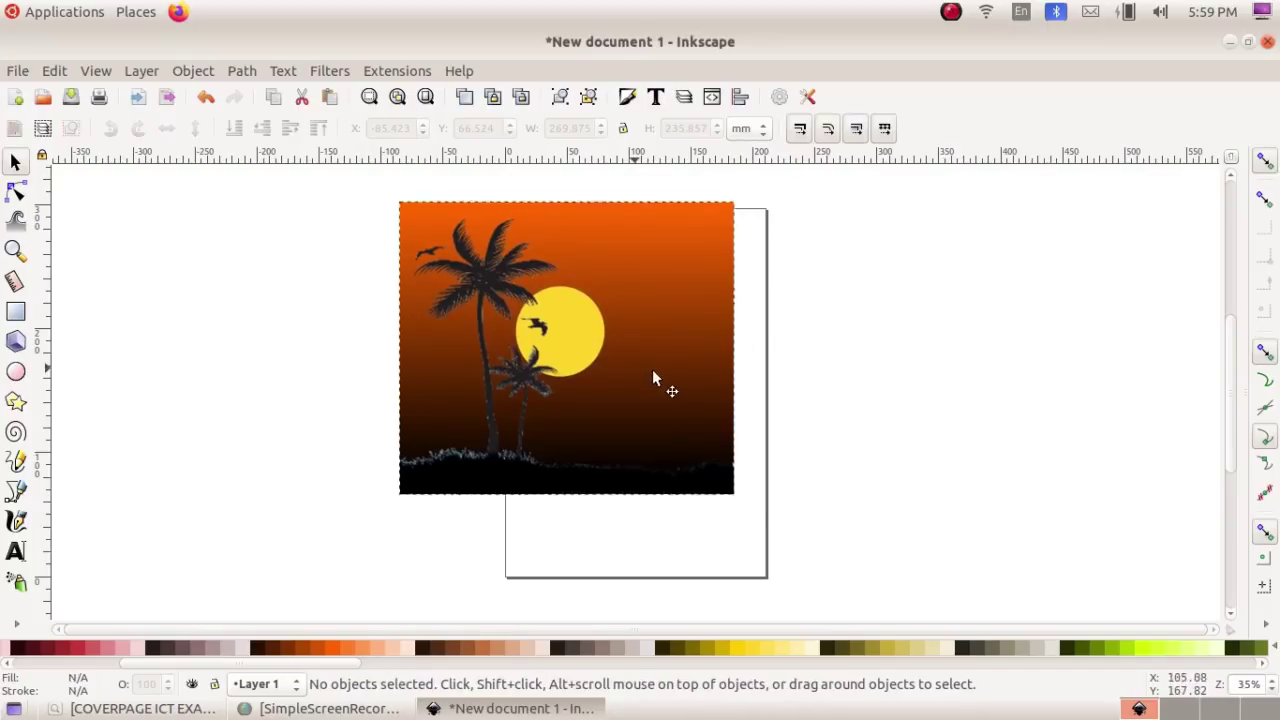
drag(638, 365, 697, 391)
click(938, 458)
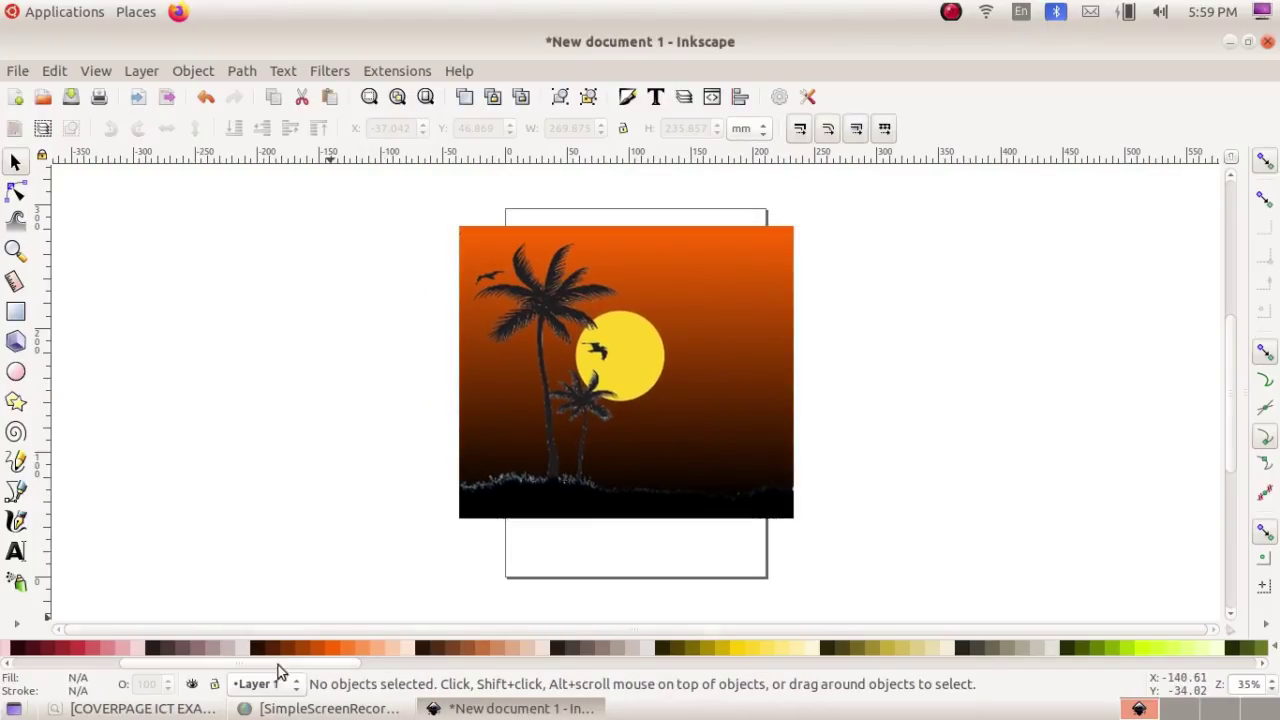
click(140, 708)
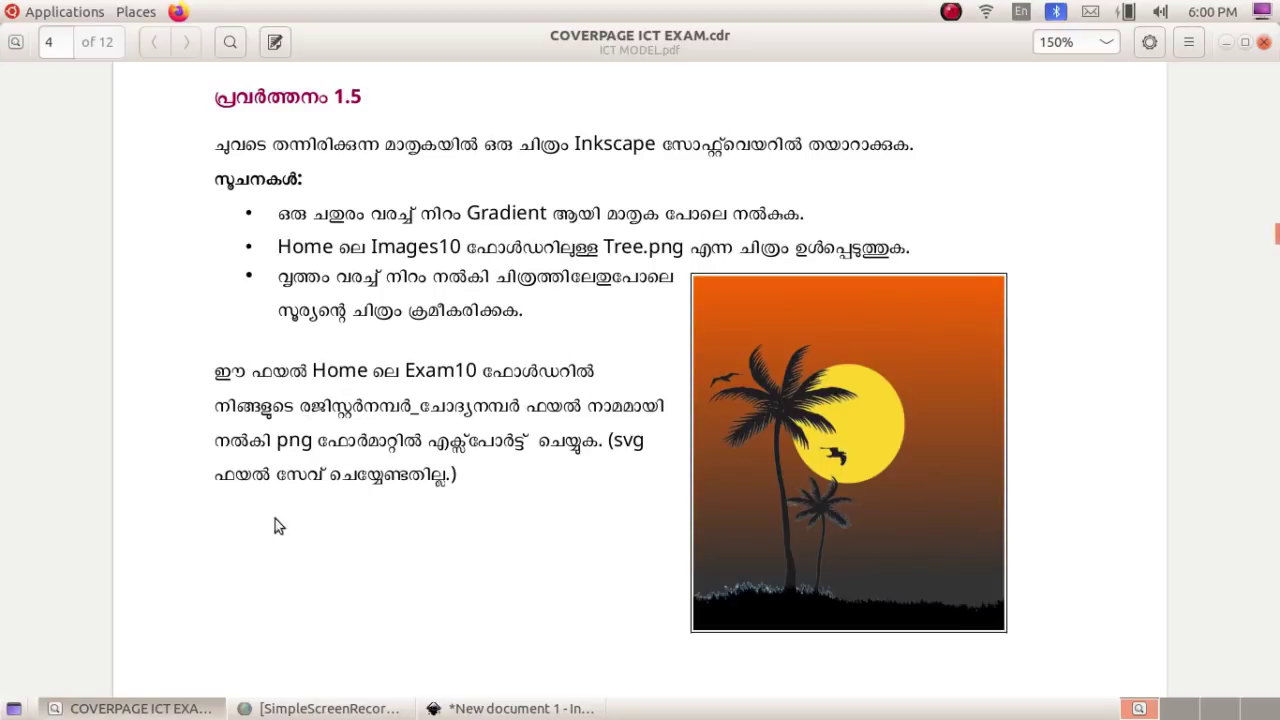
- Export the drawing as a 1020 × 891 px, 96 dpi PNG named <register number>_5 into Exam10
click(140, 708)
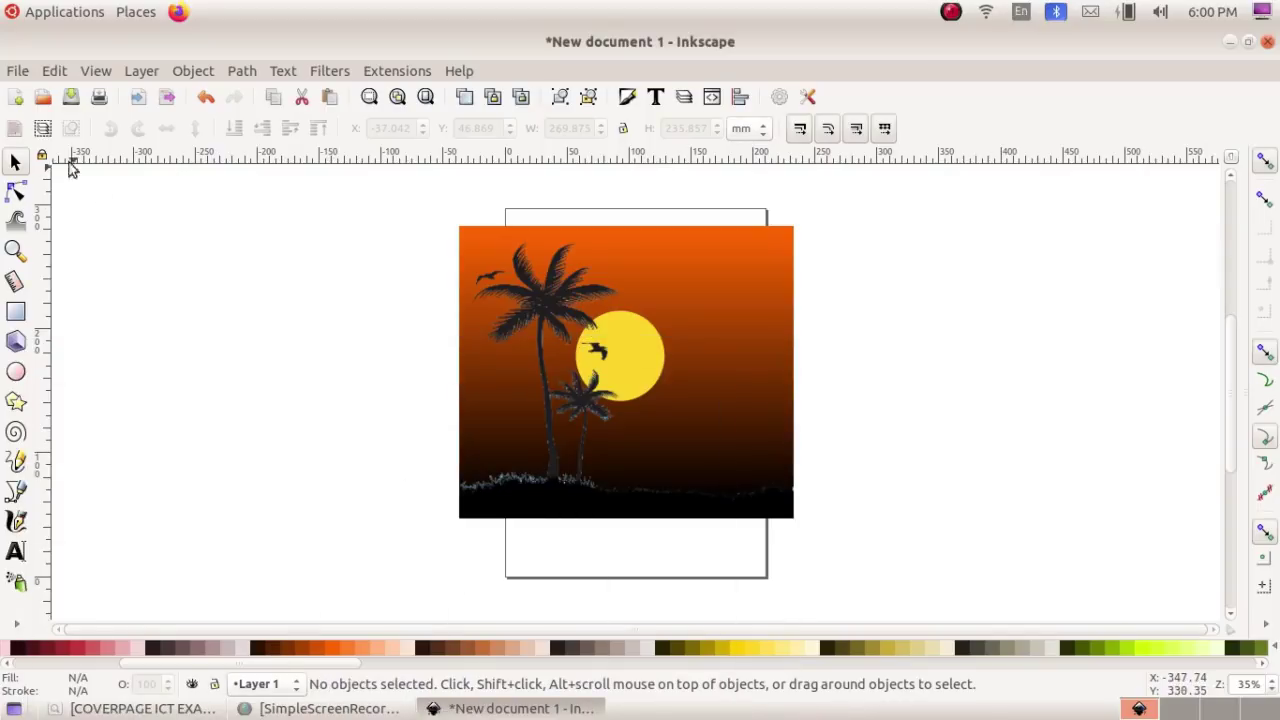
click(17, 71)
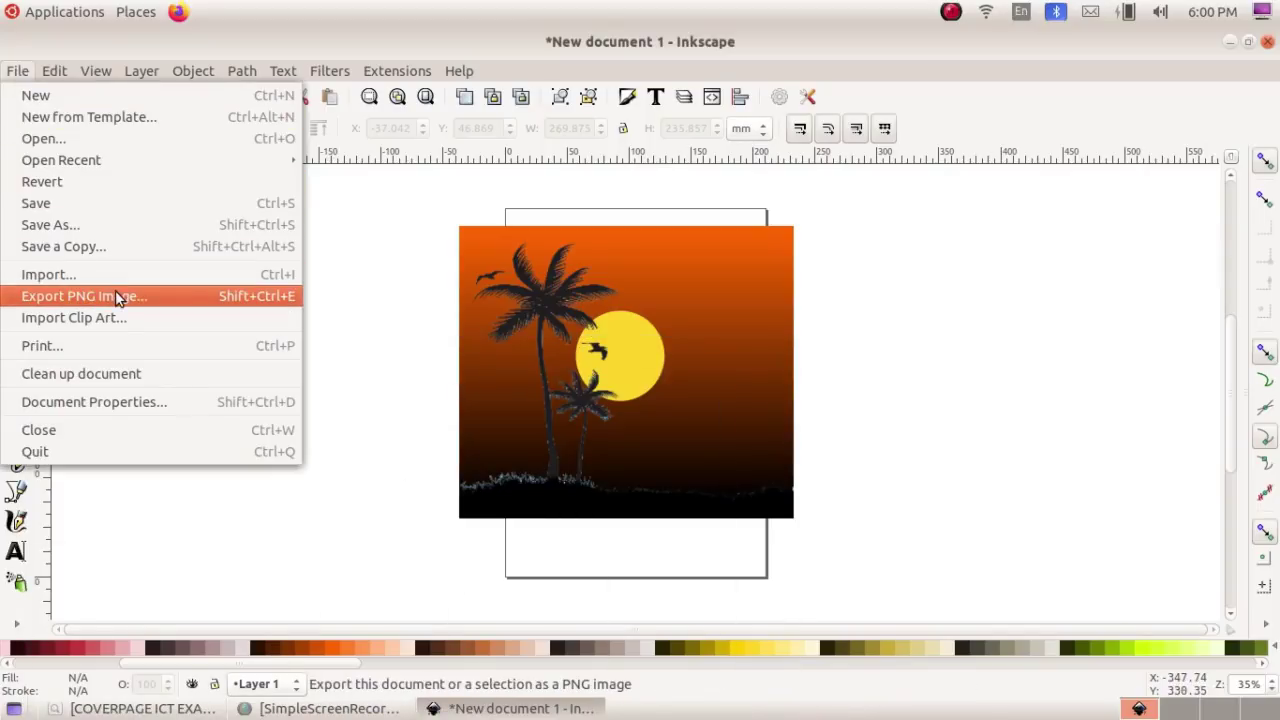
click(115, 296)
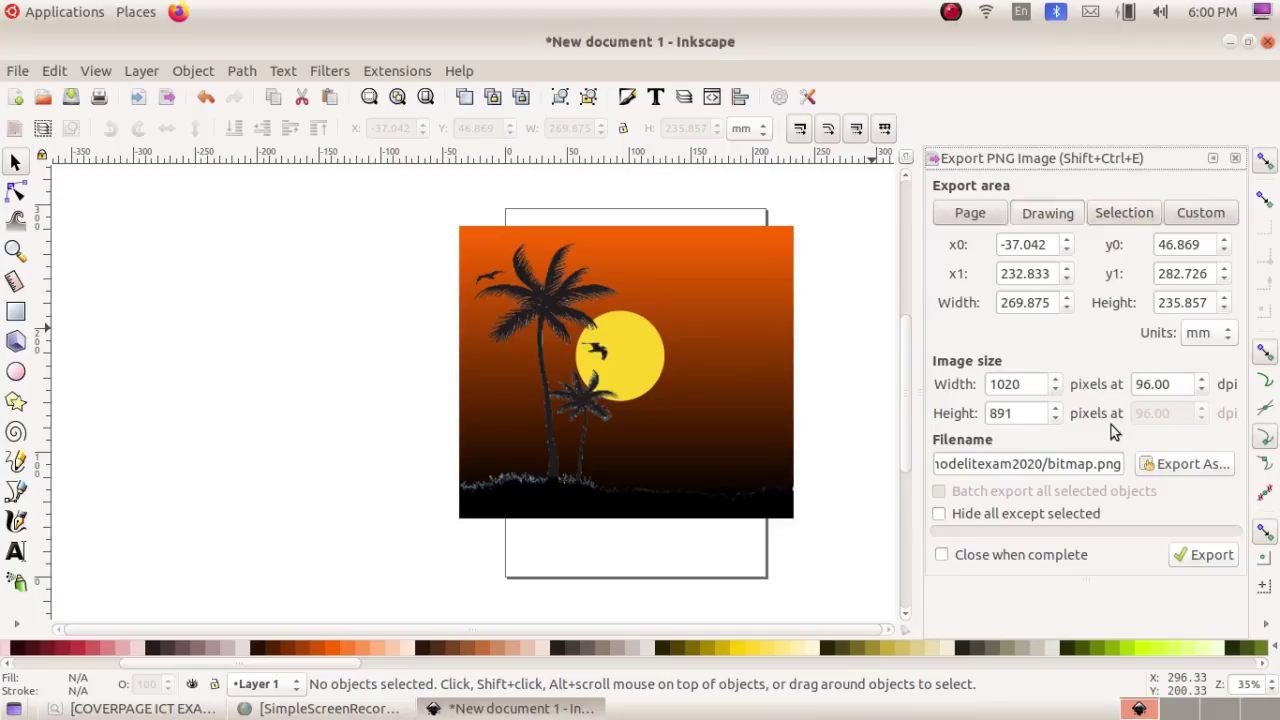
click(1210, 465)
text(200145_5)
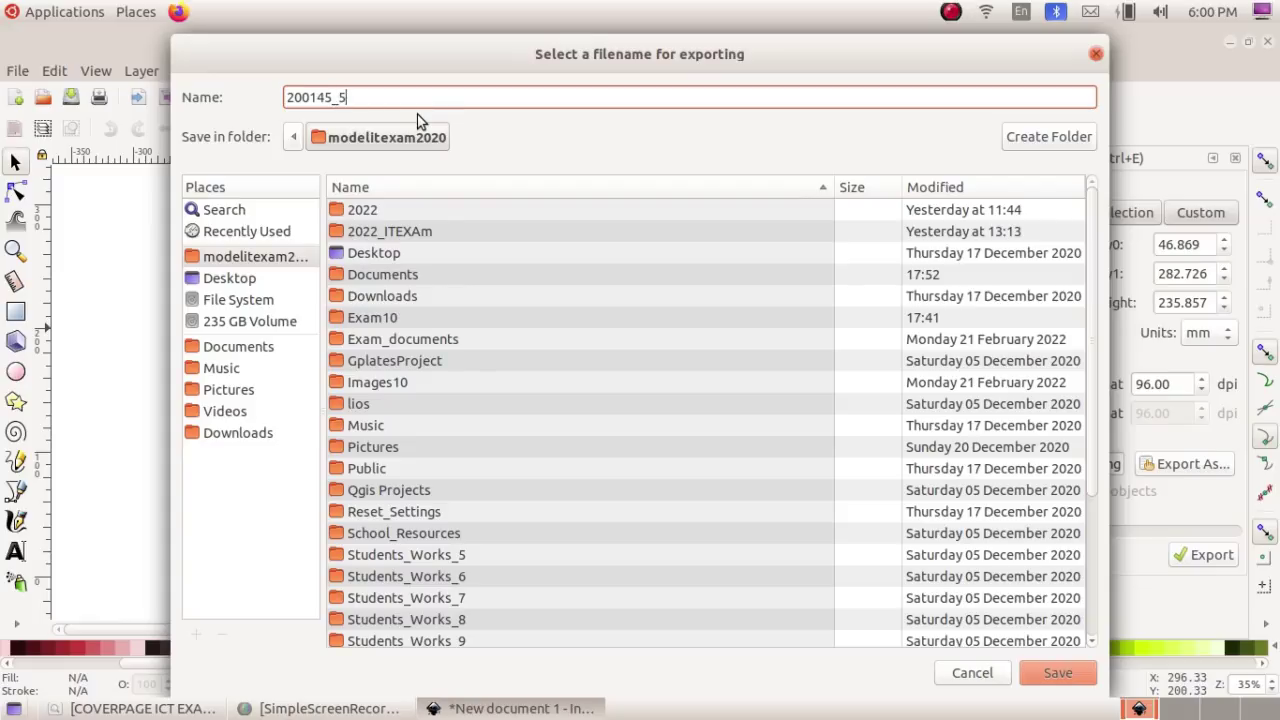
double_click(441, 319)
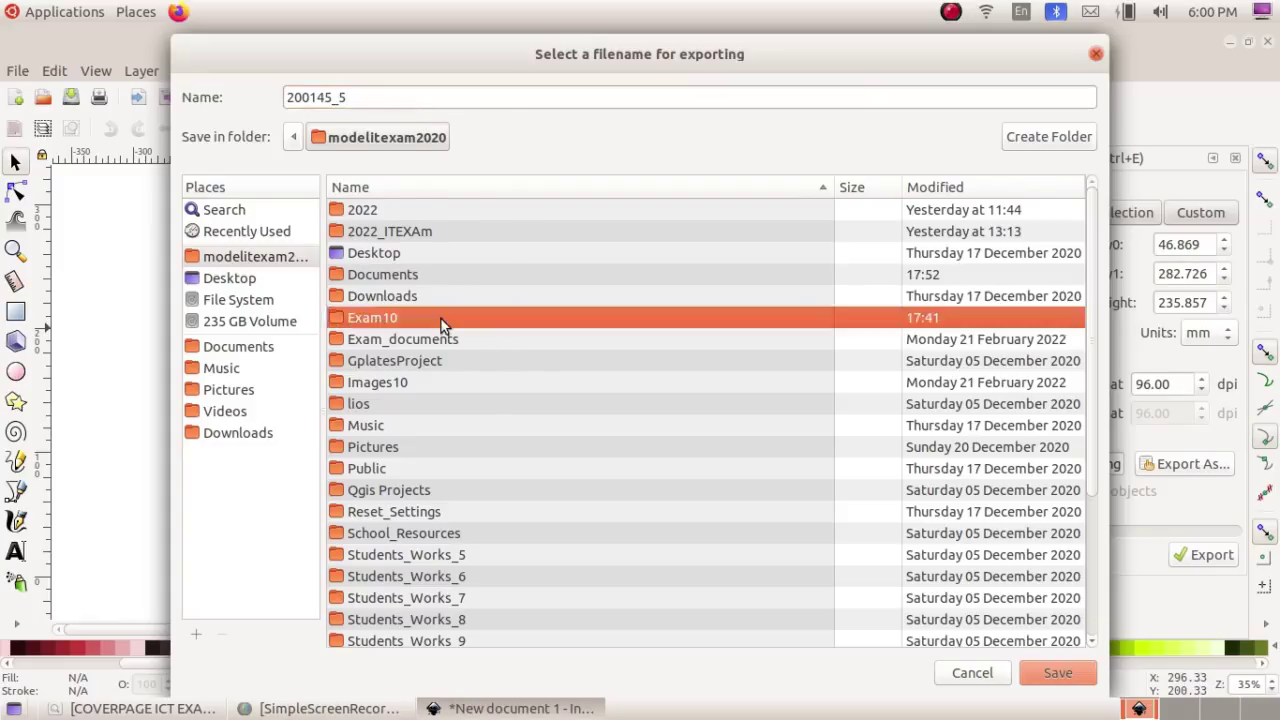
click(1058, 674)
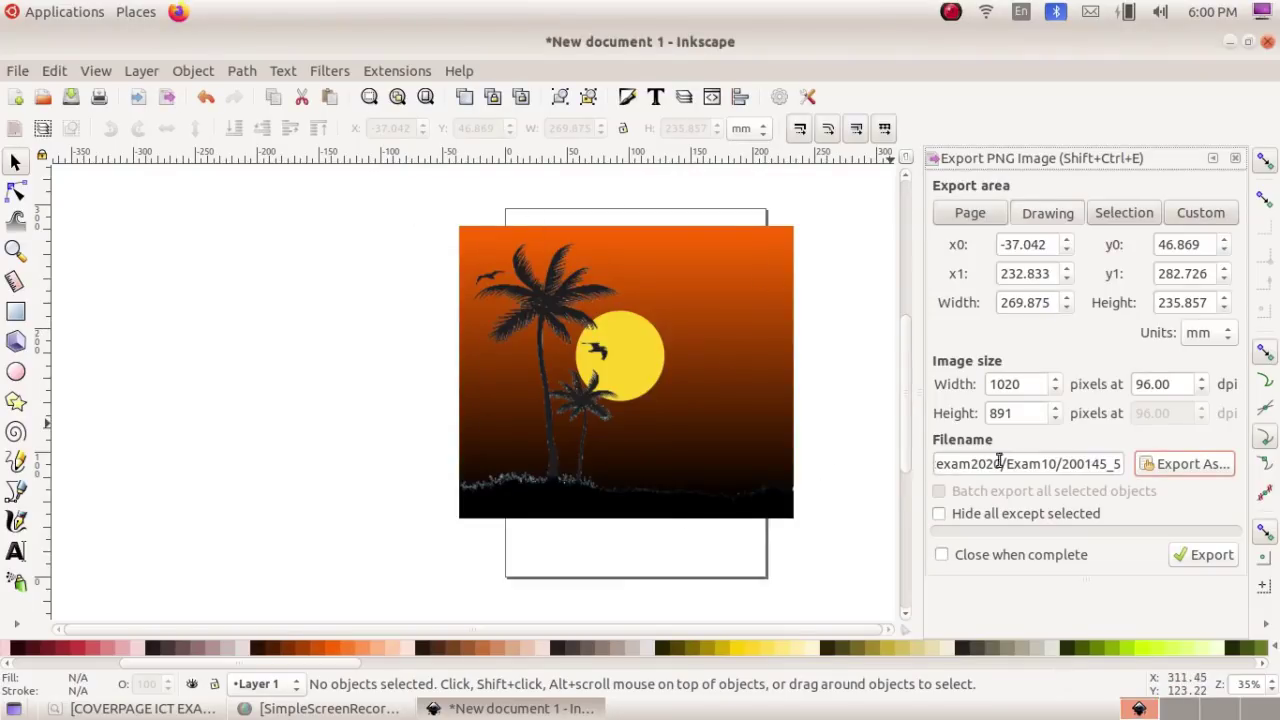
click(1204, 556)
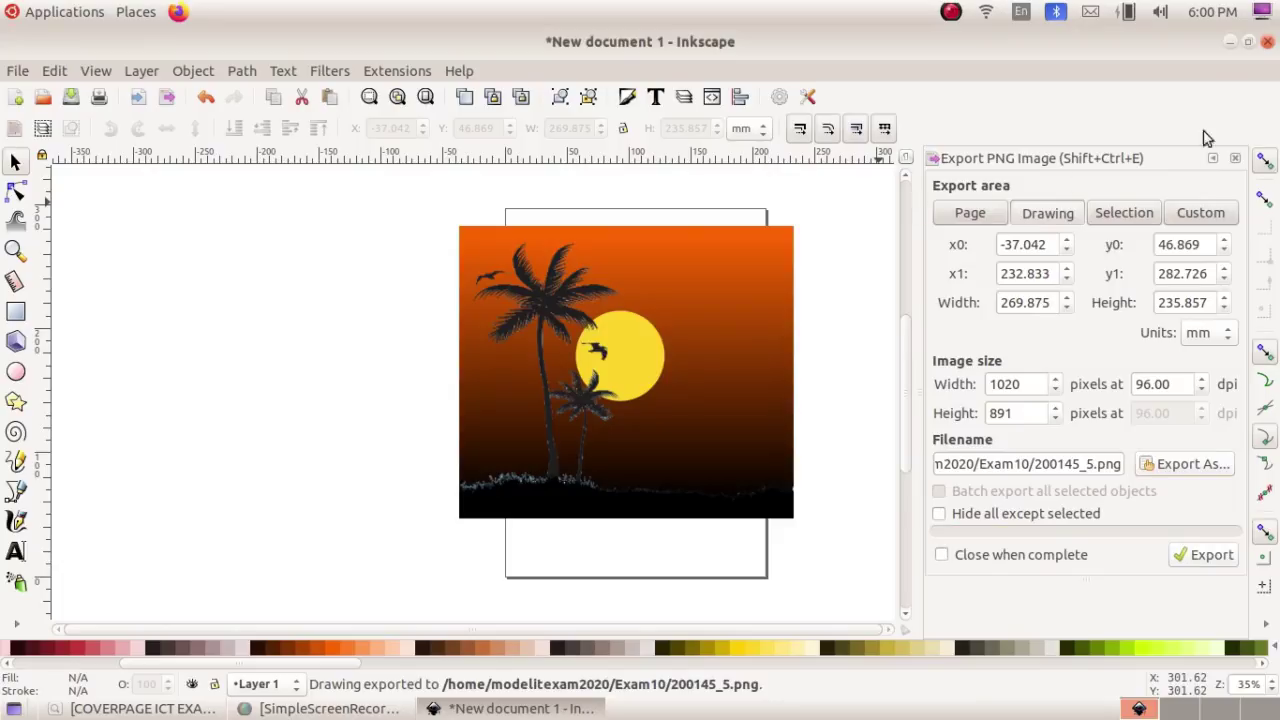
- Preview the exported sunset PNG in the Exam10 folder, then return to Inkscape
click(1228, 44)
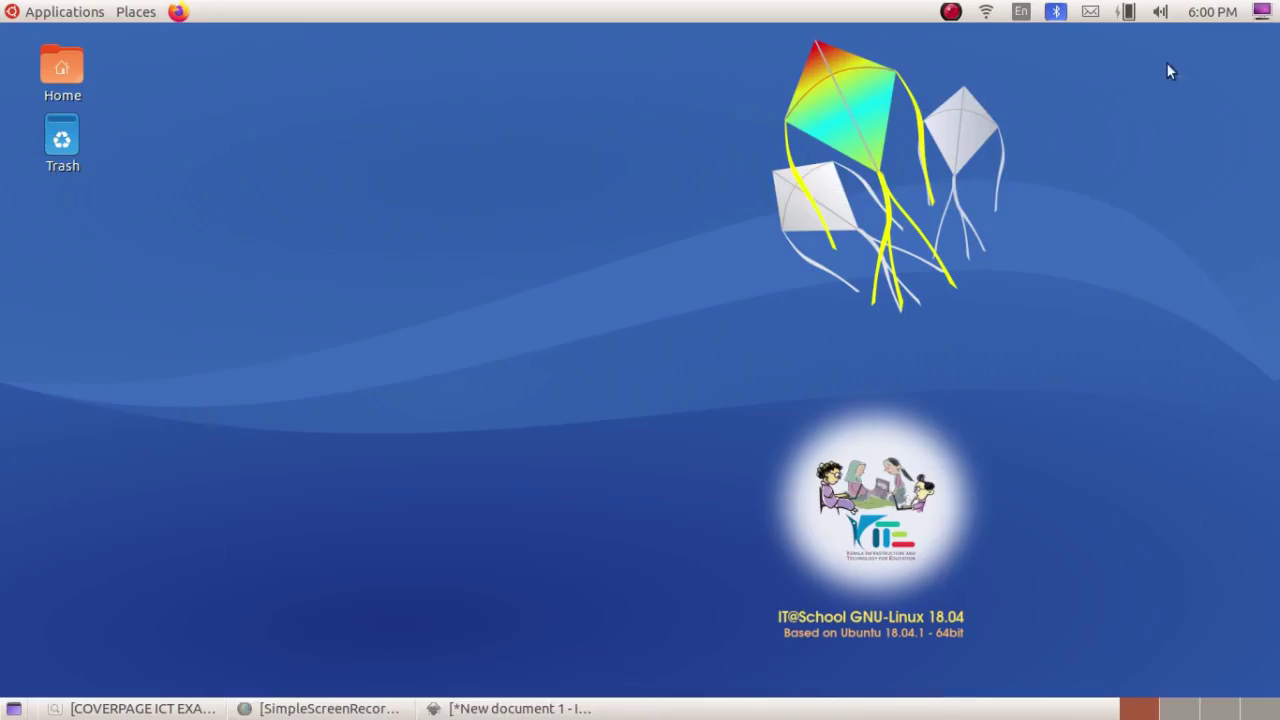
click(64, 76)
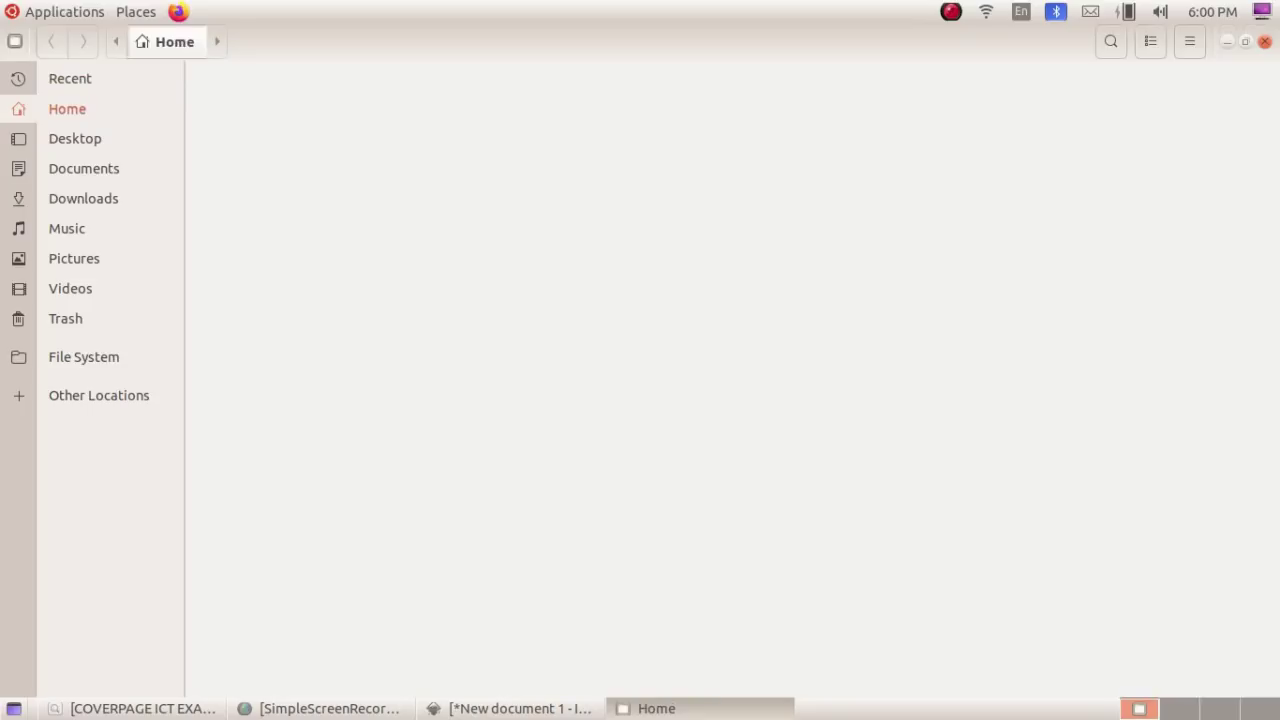
double_click(681, 98)
click(586, 145)
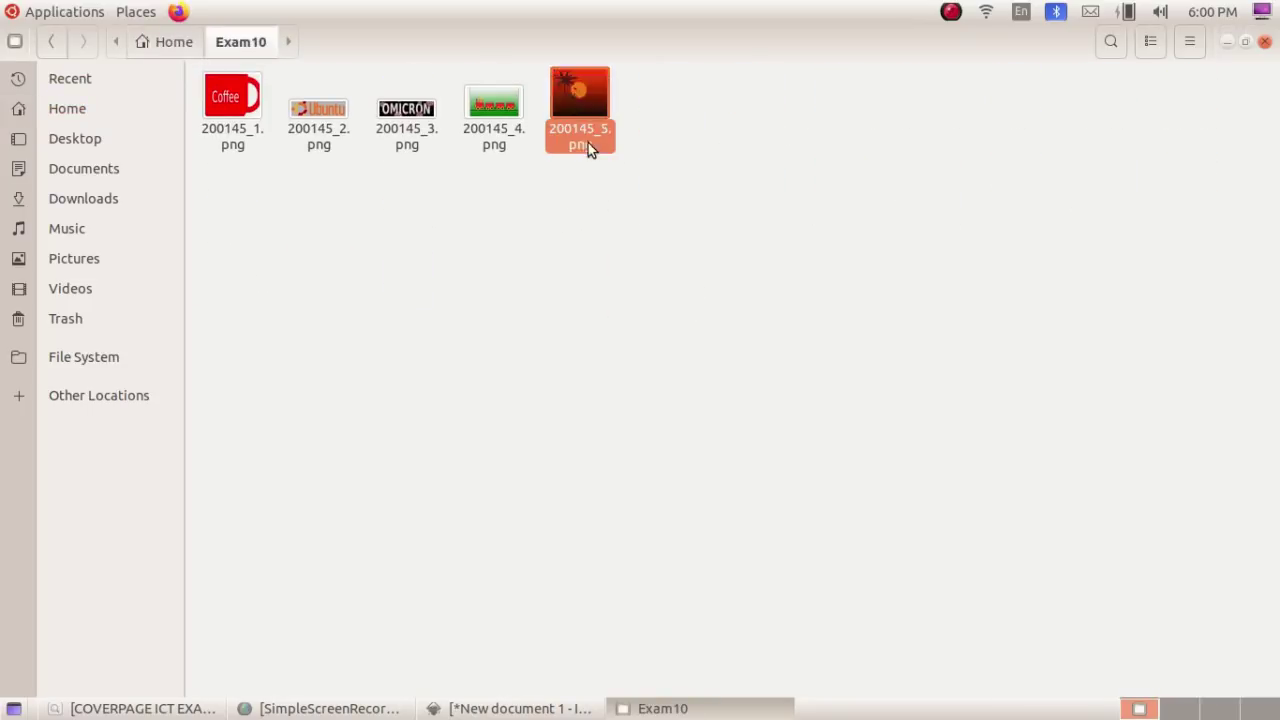
double_click(580, 127)
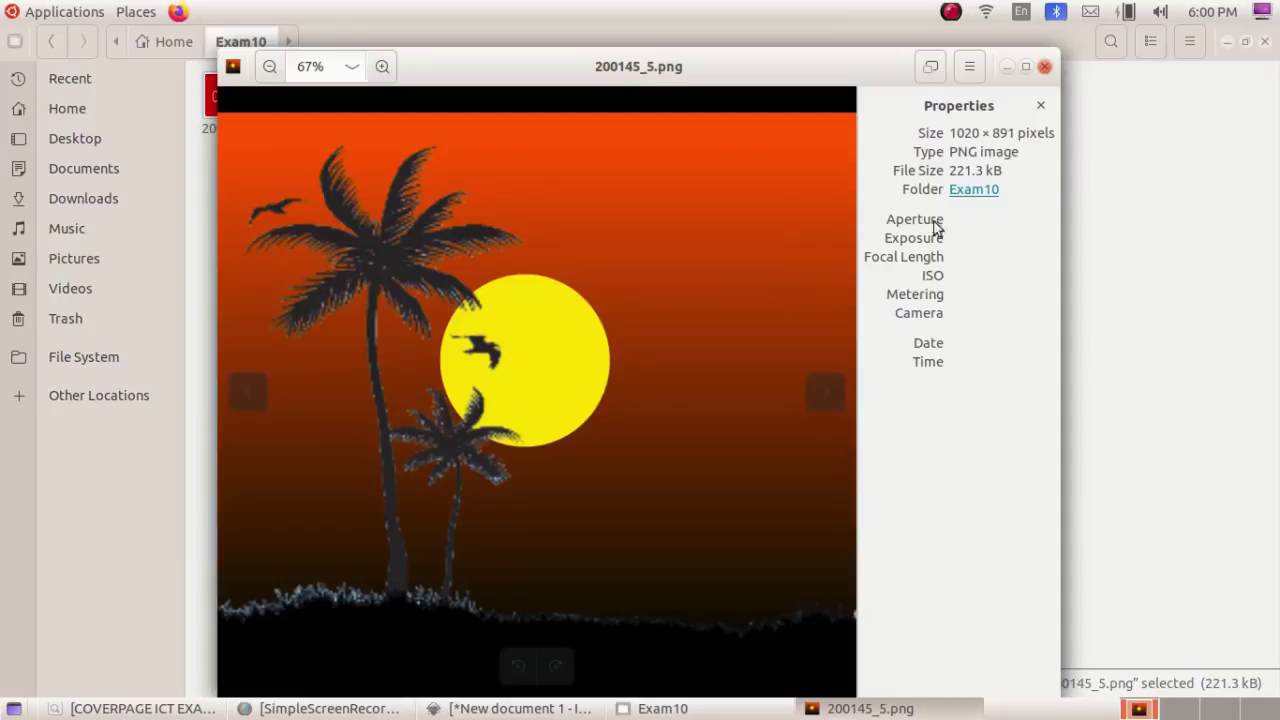
click(1044, 66)
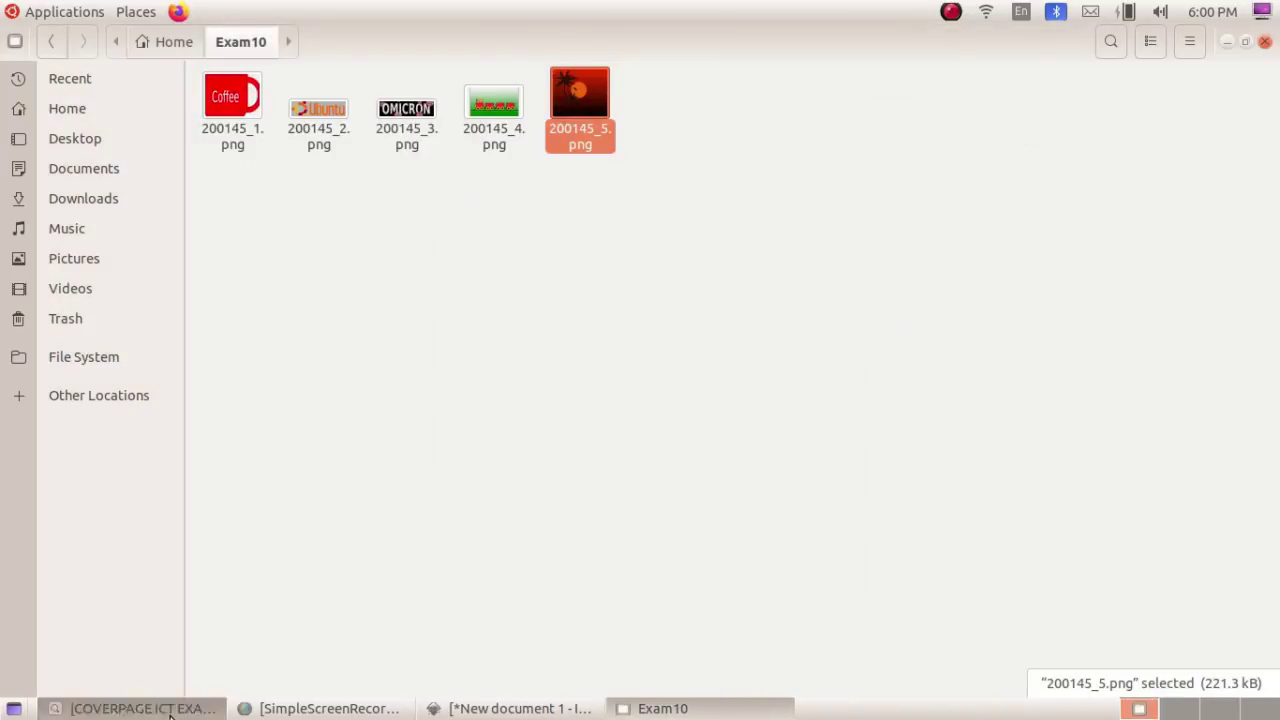
click(200, 708)
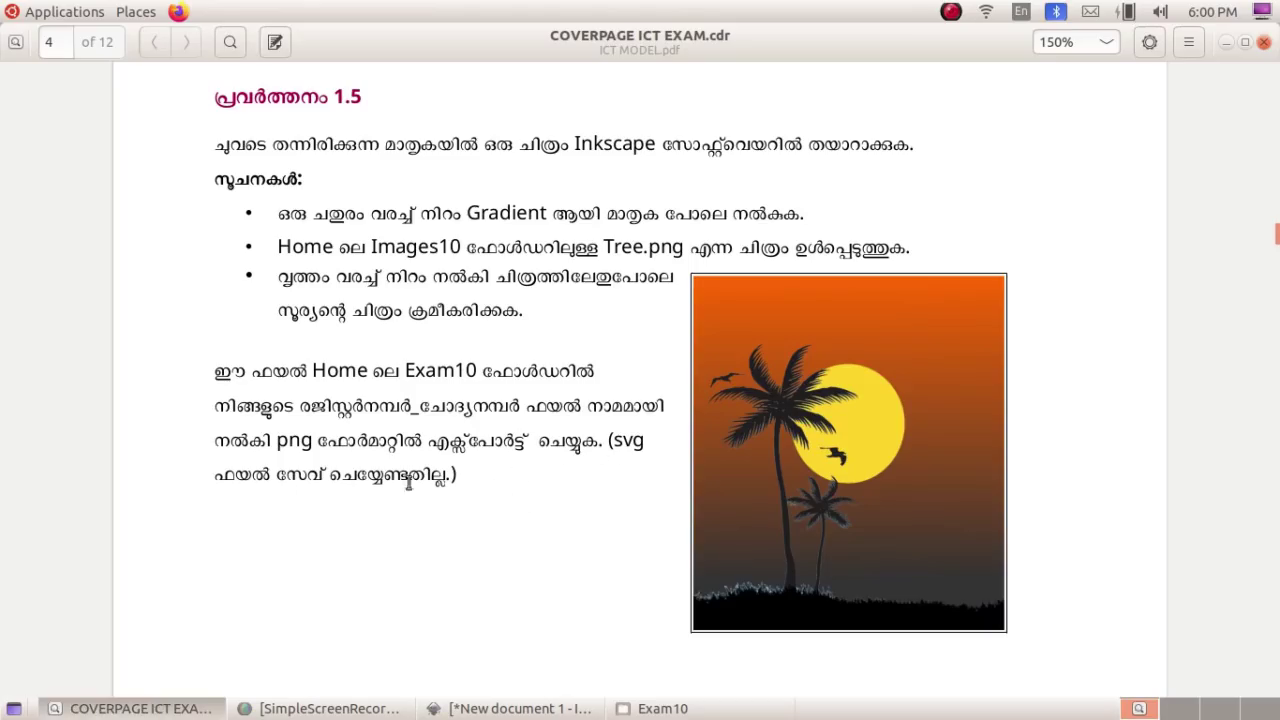
click(538, 705)
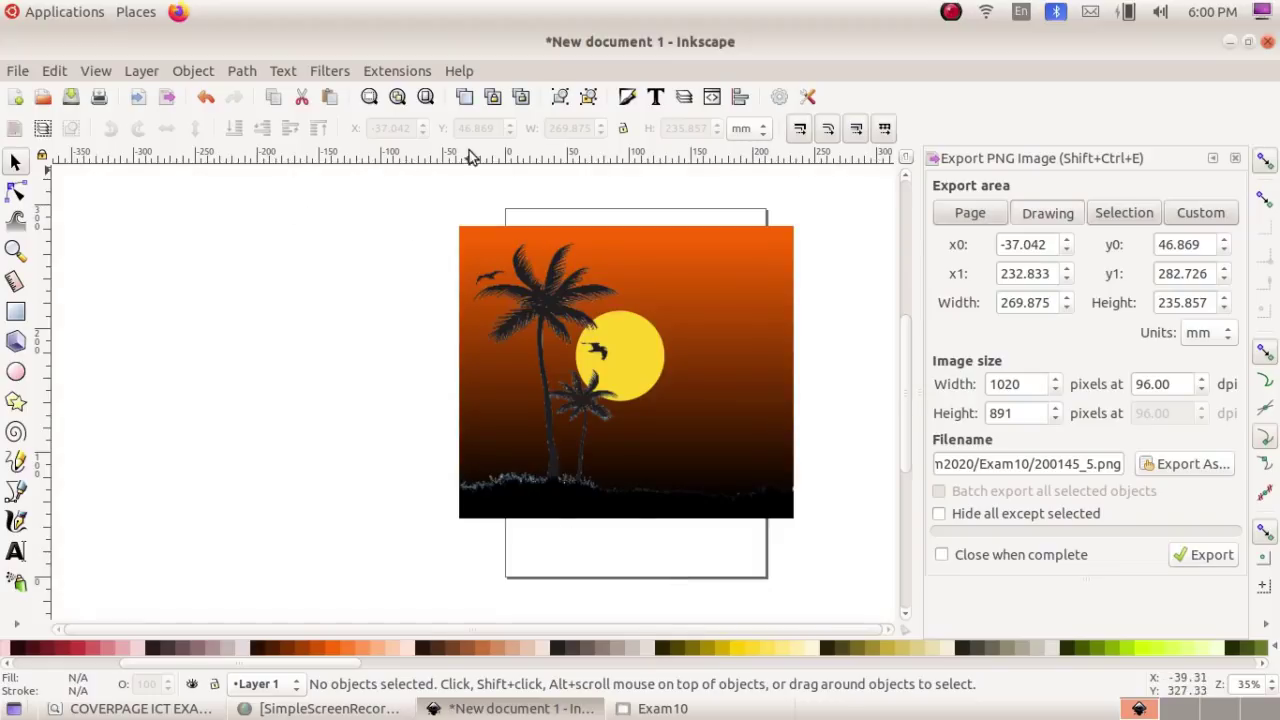